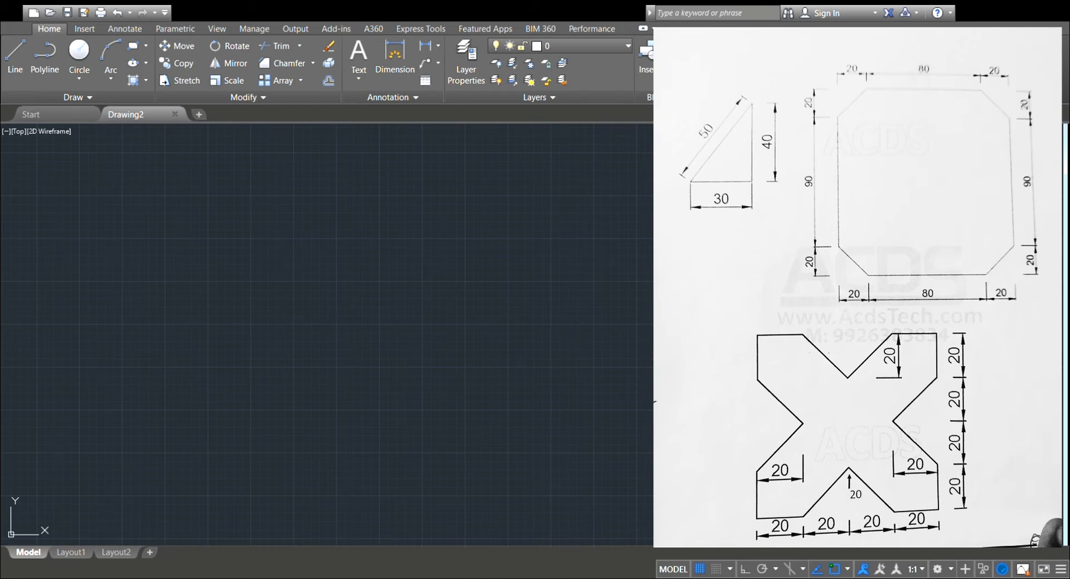
Draw a horizontal line 130 units long with Ortho on as the top edge of a square outline.
{"action": "scroll", "coordinate": [341, 291], "scroll_direction": "up", "scroll_amount": 2}
{"action": "left_click", "coordinate": [17, 66]}
{"action": "left_click", "coordinate": [23, 83]}
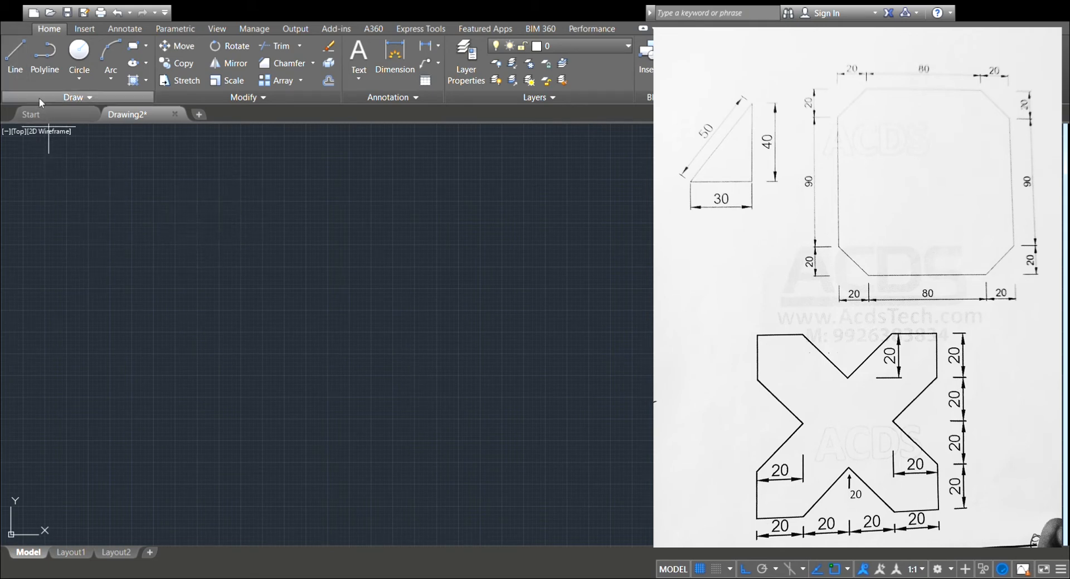
{"action": "left_click", "coordinate": [214, 211]}
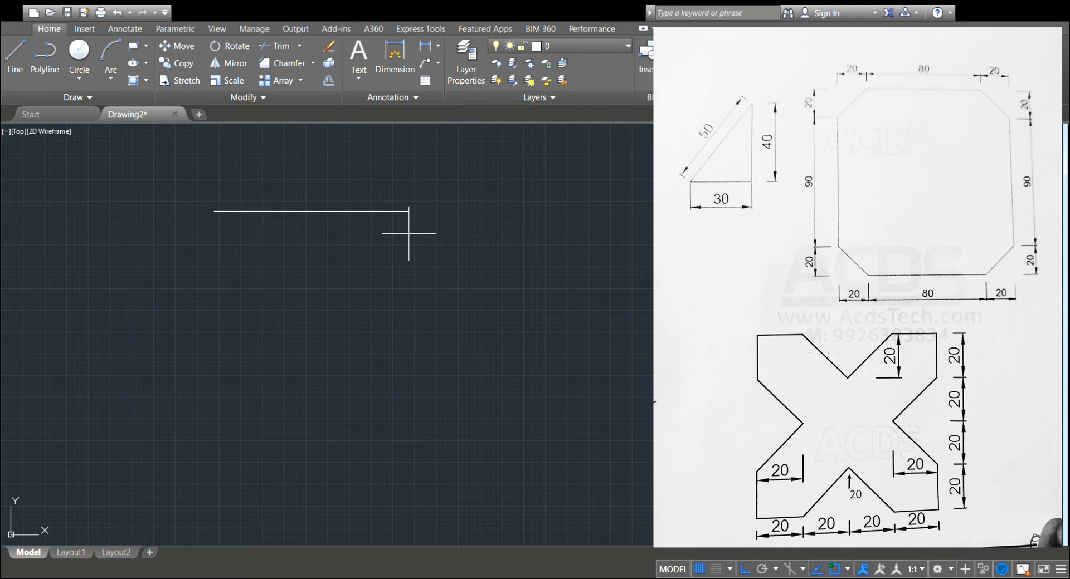
{"action": "left_click", "coordinate": [271, 233]}
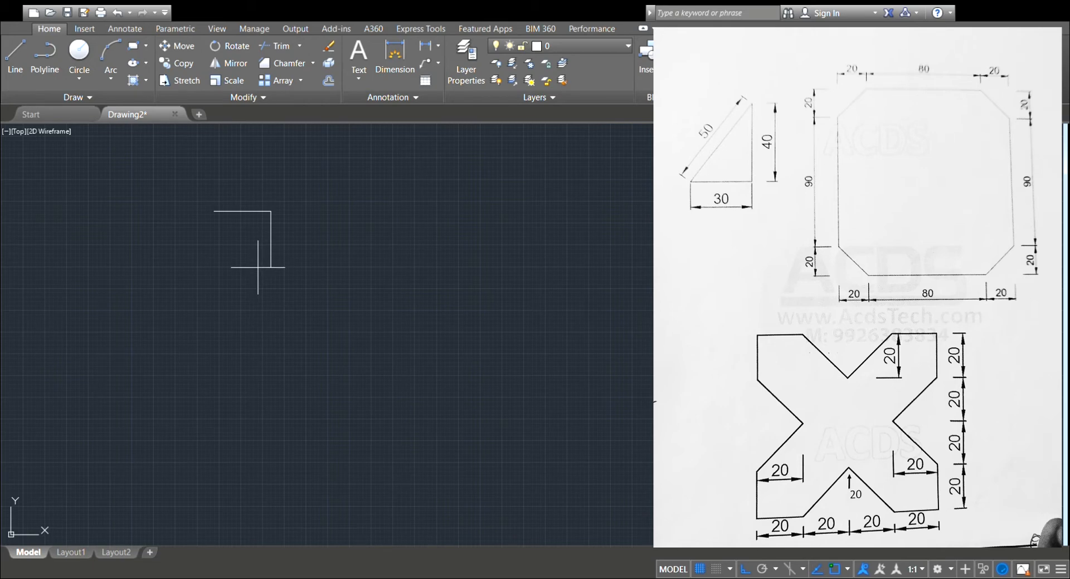
Continue the outline with a 130-unit vertical edge running down from the top edge's right end.
{"action": "scroll", "coordinate": [258, 267], "scroll_direction": "up", "scroll_amount": 4}
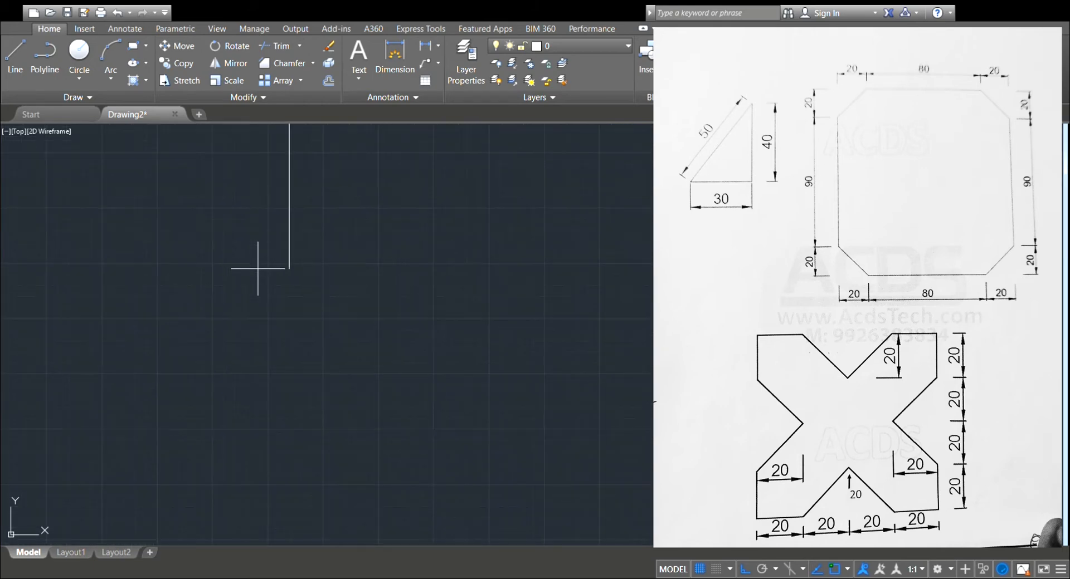
{"action": "middle_click_drag", "start_coordinate": [258, 268], "coordinate": [328, 435]}
{"action": "middle_click_drag", "start_coordinate": [323, 368], "coordinate": [311, 293]}
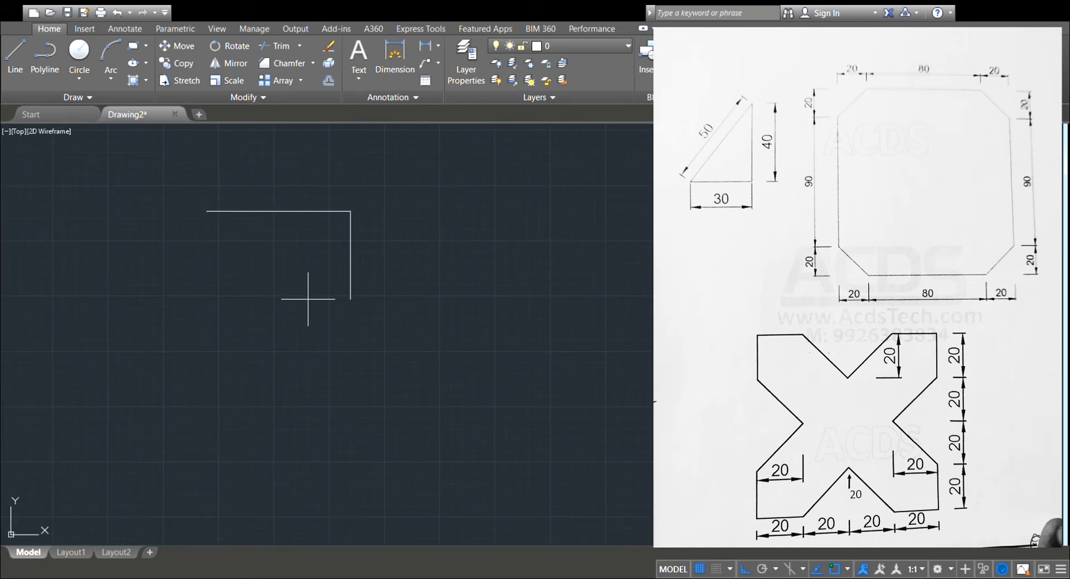
{"action": "scroll", "coordinate": [316, 303], "scroll_direction": "up", "scroll_amount": 2}
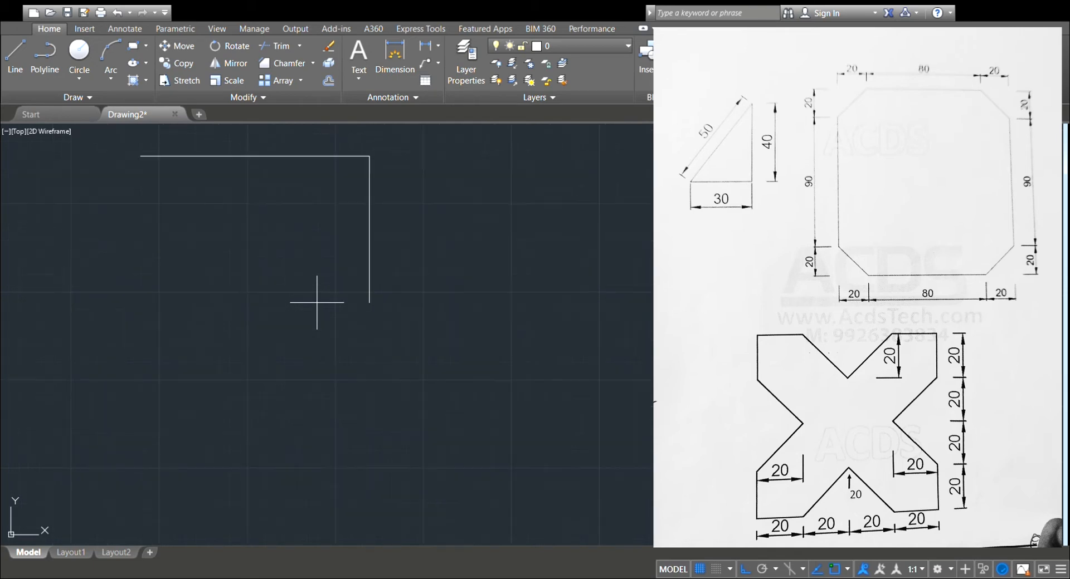
{"action": "middle_click_drag", "start_coordinate": [316, 303], "coordinate": [336, 425]}
{"action": "scroll", "coordinate": [349, 381], "scroll_direction": "up", "scroll_amount": 2}
{"action": "middle_click_drag", "start_coordinate": [347, 369], "coordinate": [367, 340]}
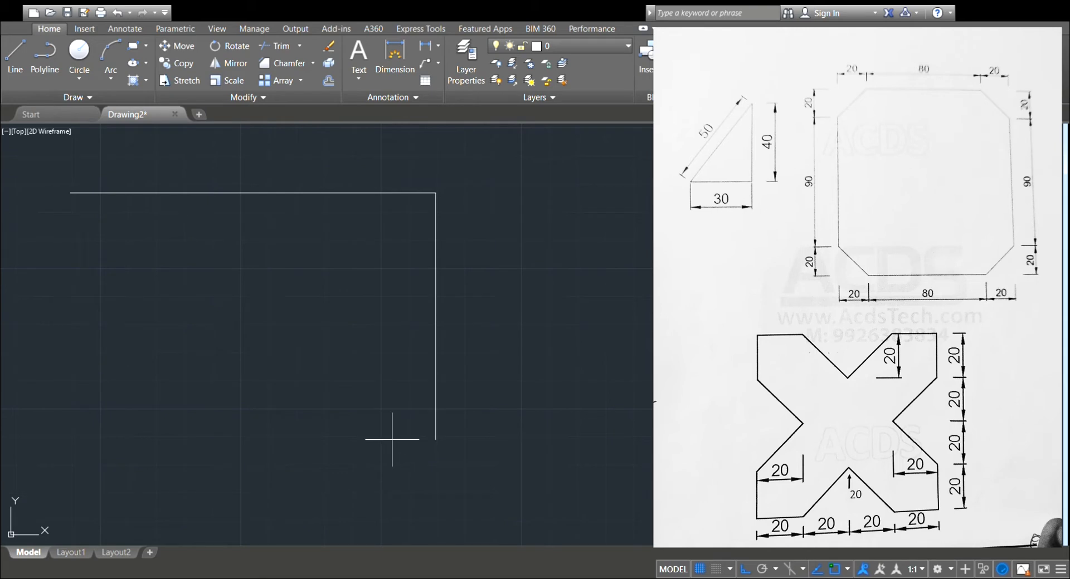
{"action": "key", "text": "Return"}
Add the 130-unit bottom edge and close the square with a left edge ending at its starting corner.
{"action": "scroll", "coordinate": [89, 407], "scroll_direction": "down", "scroll_amount": 2}
{"action": "middle_click_drag", "start_coordinate": [89, 406], "coordinate": [196, 310]}
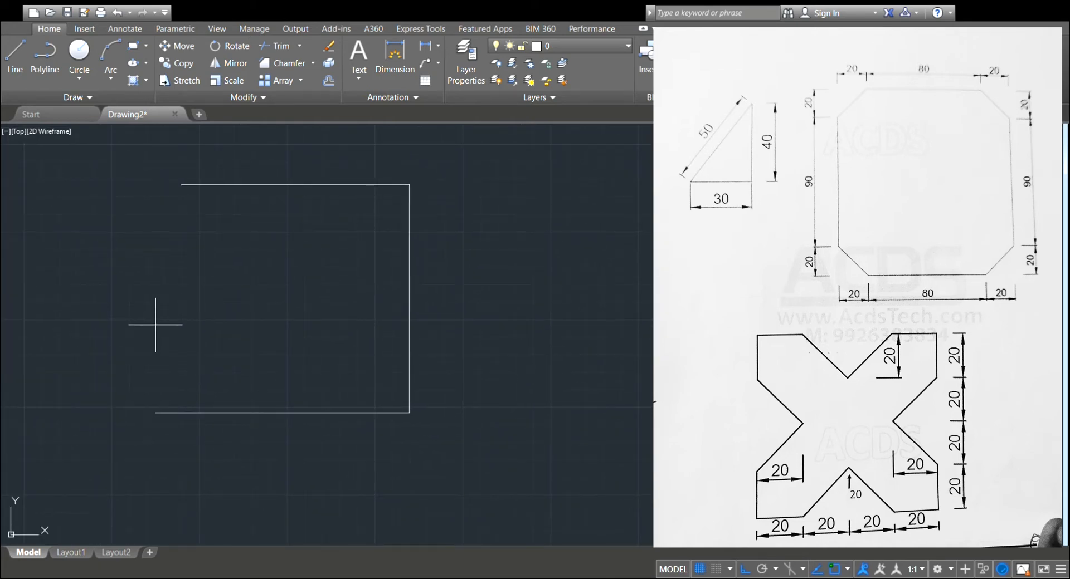
{"action": "key", "text": "Return"}
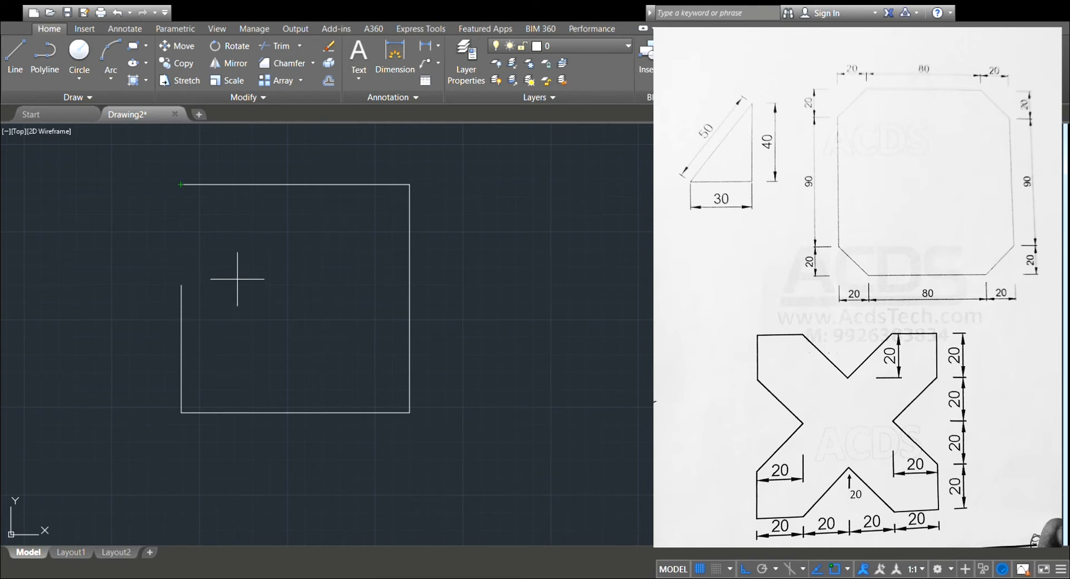
{"action": "left_click", "coordinate": [181, 184]}
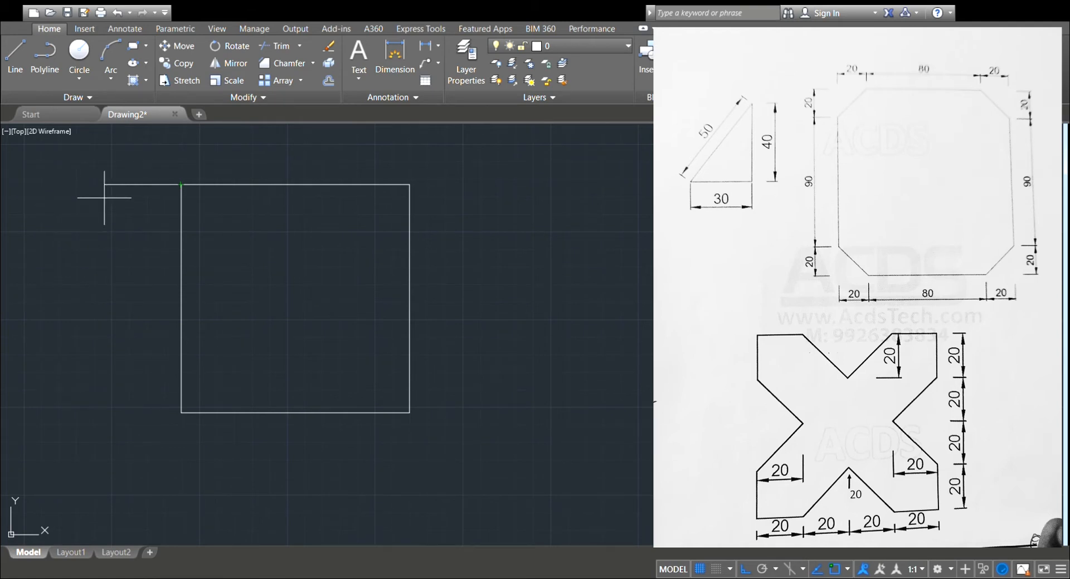
{"action": "key", "text": "Escape"}
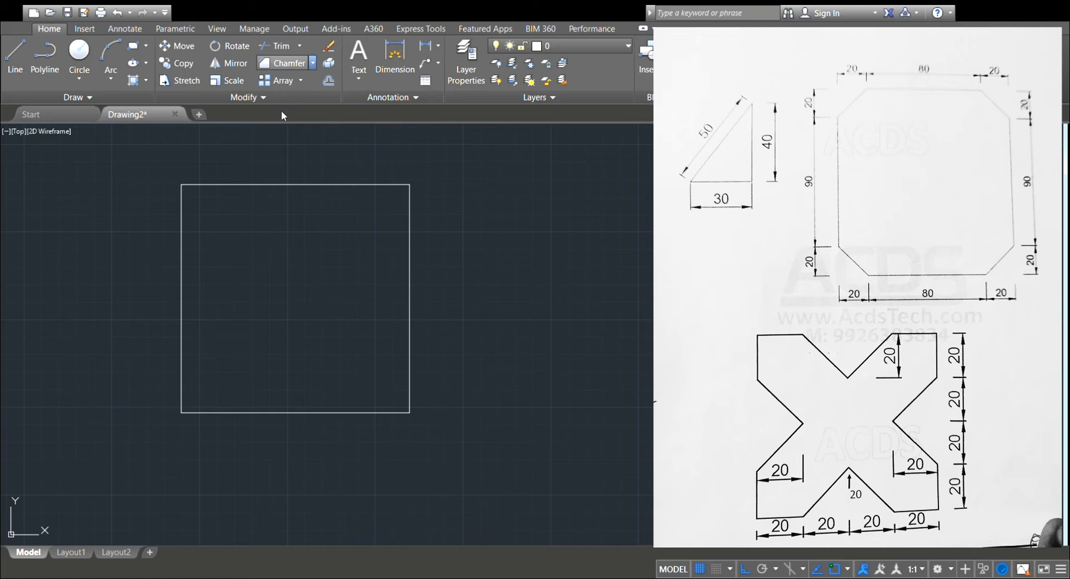
Chamfer all four corners of the square with distances of 20 by 20.
{"action": "left_click", "coordinate": [285, 66]}
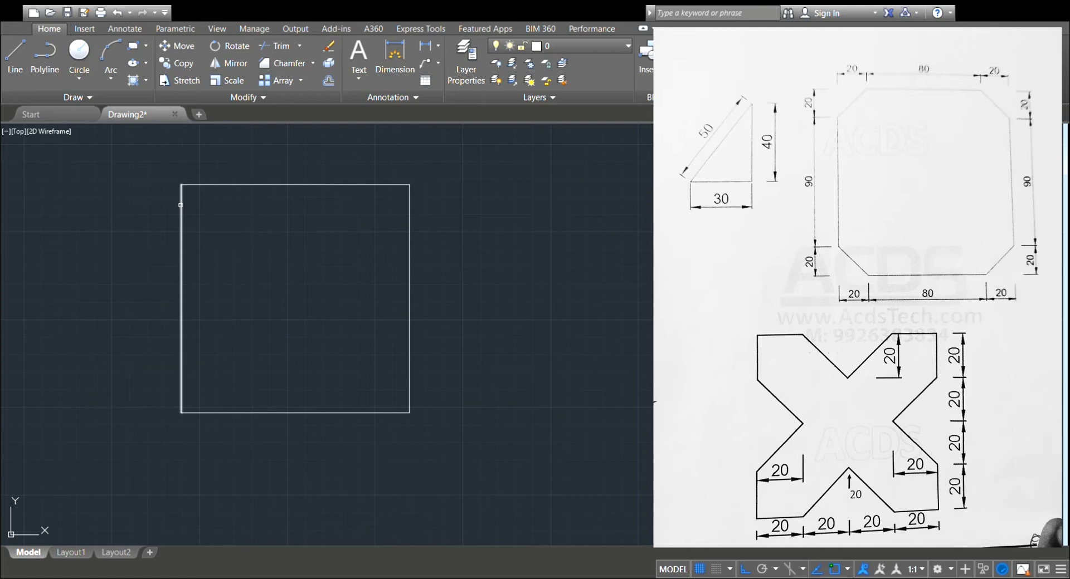
{"action": "left_click", "coordinate": [180, 205]}
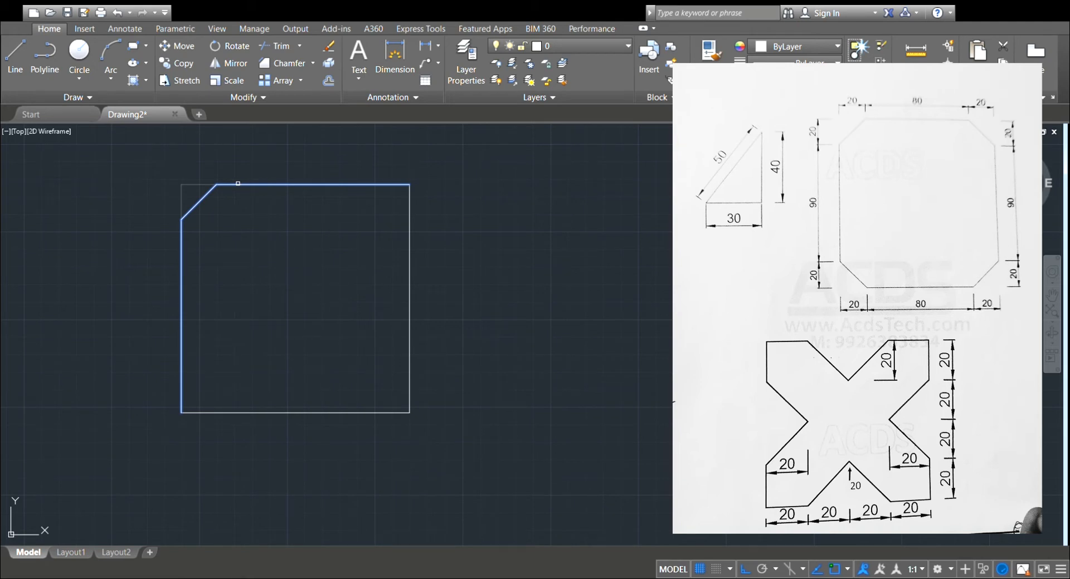
{"action": "left_click", "coordinate": [237, 184]}
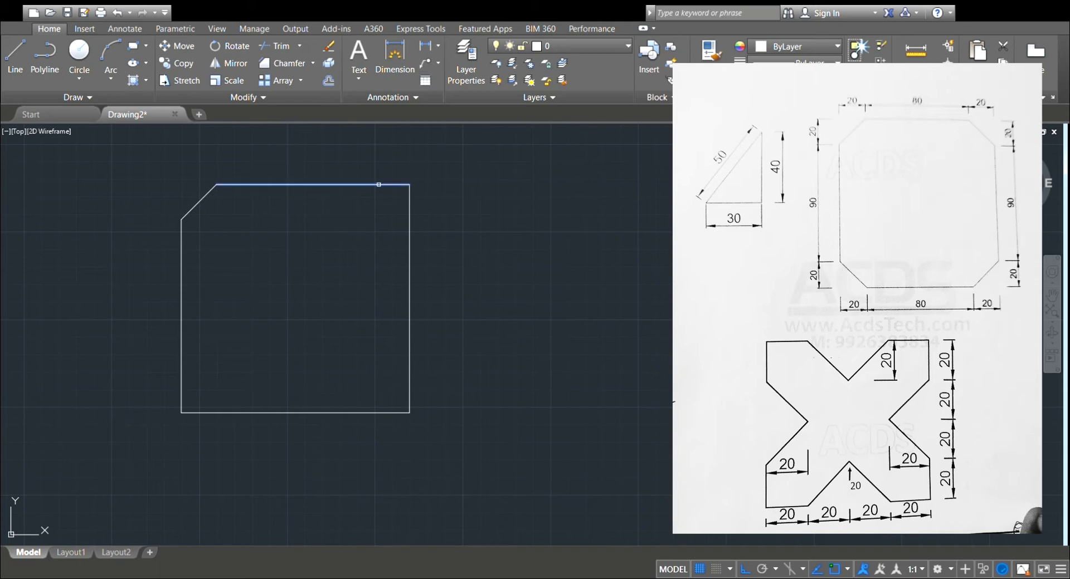
{"action": "left_click", "coordinate": [406, 230]}
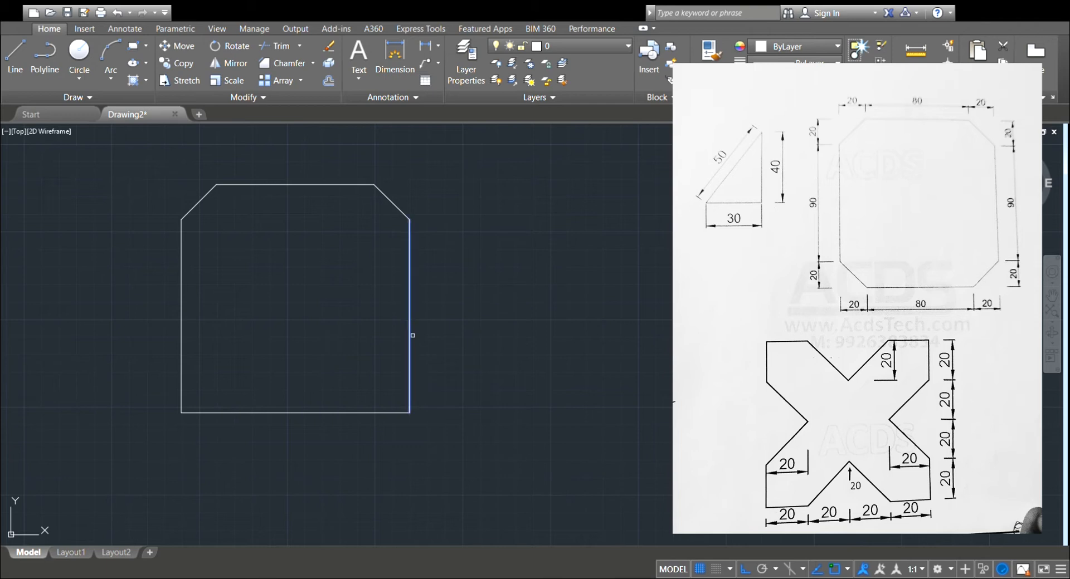
{"action": "left_click", "coordinate": [278, 413]}
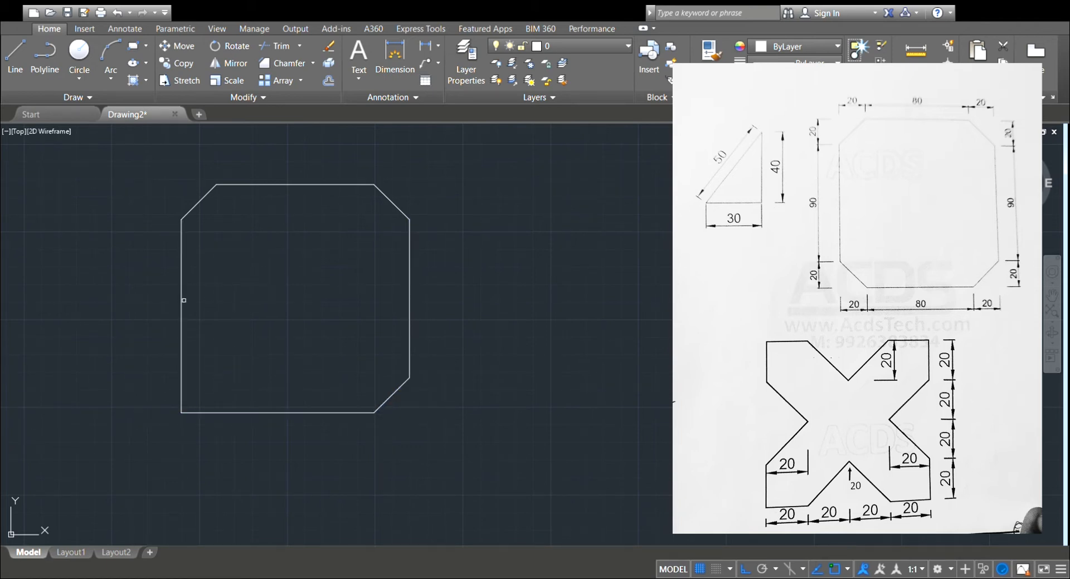
{"action": "left_click", "coordinate": [237, 413]}
Dimension the length of the top edge between the two upper chamfers, placing the dimension just above it.
{"action": "left_click", "coordinate": [396, 52]}
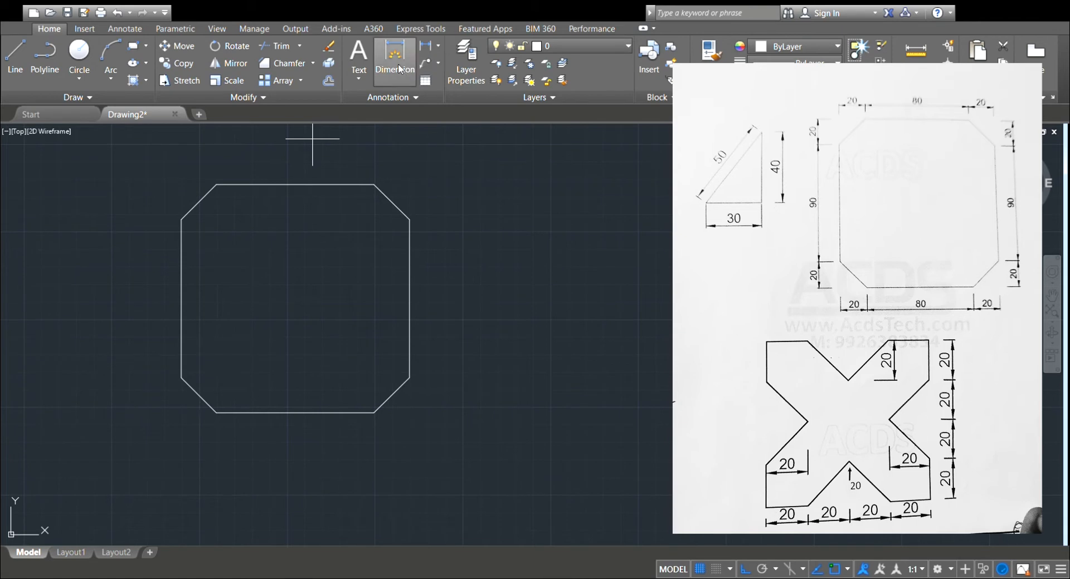
{"action": "left_click", "coordinate": [343, 185]}
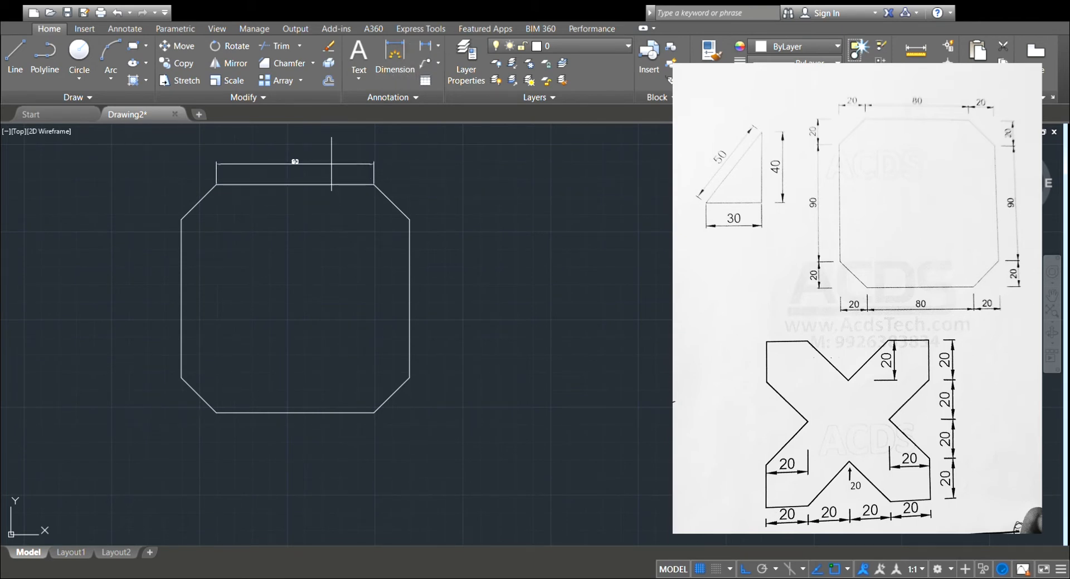
{"action": "left_click", "coordinate": [329, 160]}
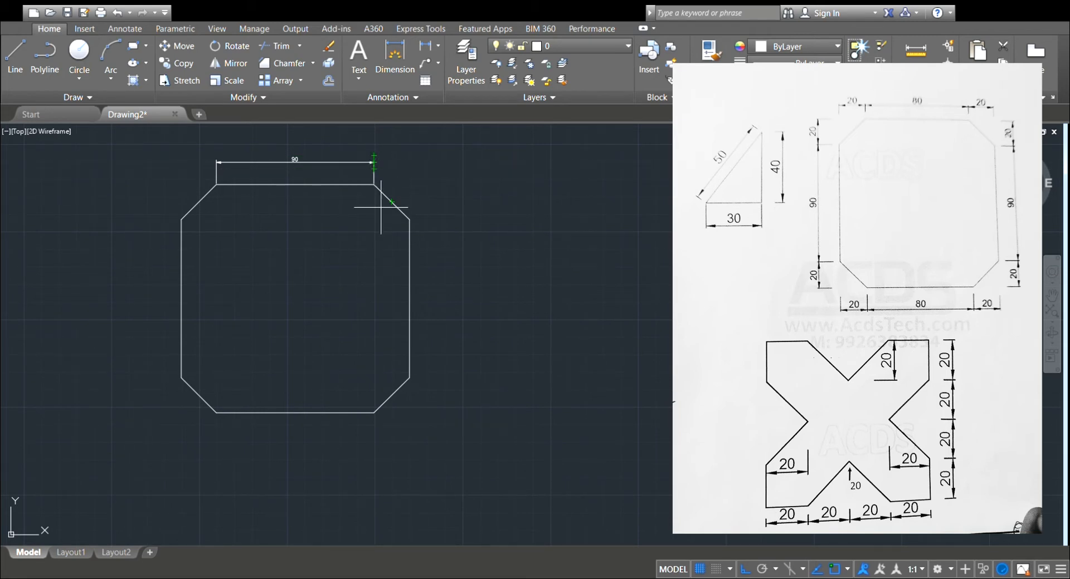
Dimension the upper-right chamfer's vertical and horizontal extents with two linear dimensions.
{"action": "left_click", "coordinate": [384, 46]}
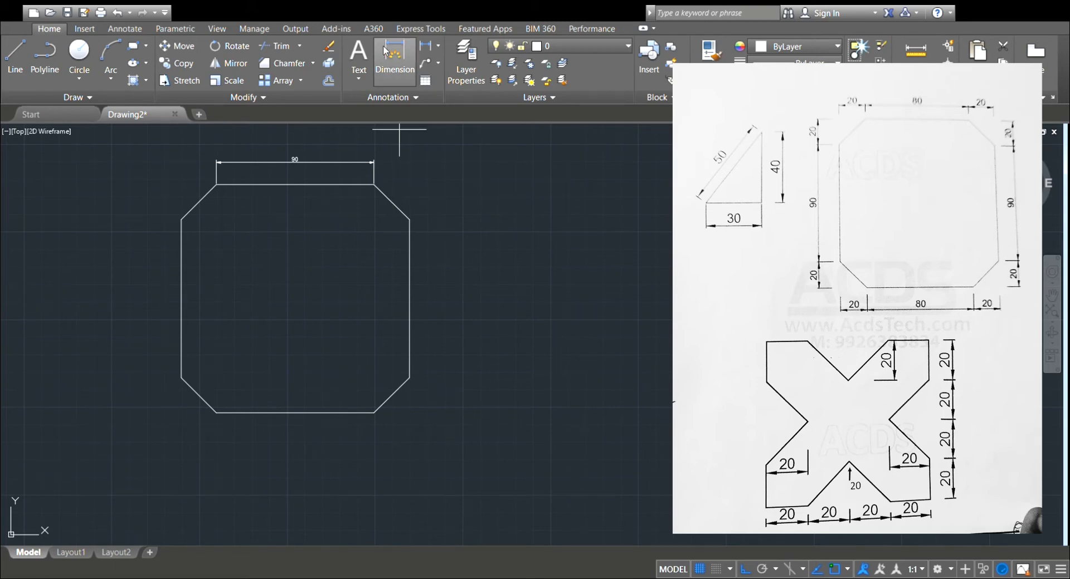
{"action": "left_click", "coordinate": [401, 216]}
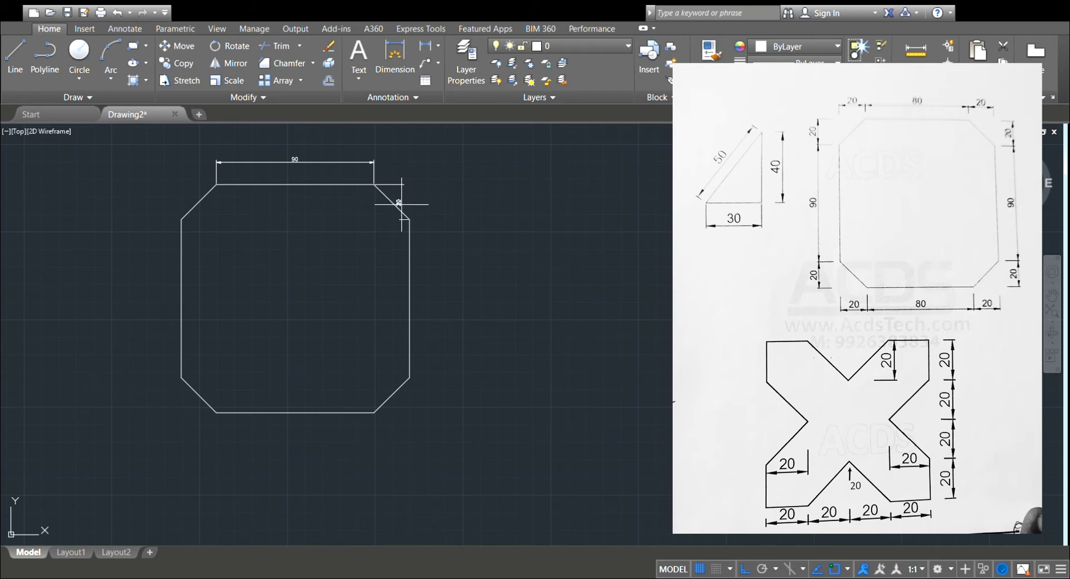
{"action": "left_click", "coordinate": [494, 202]}
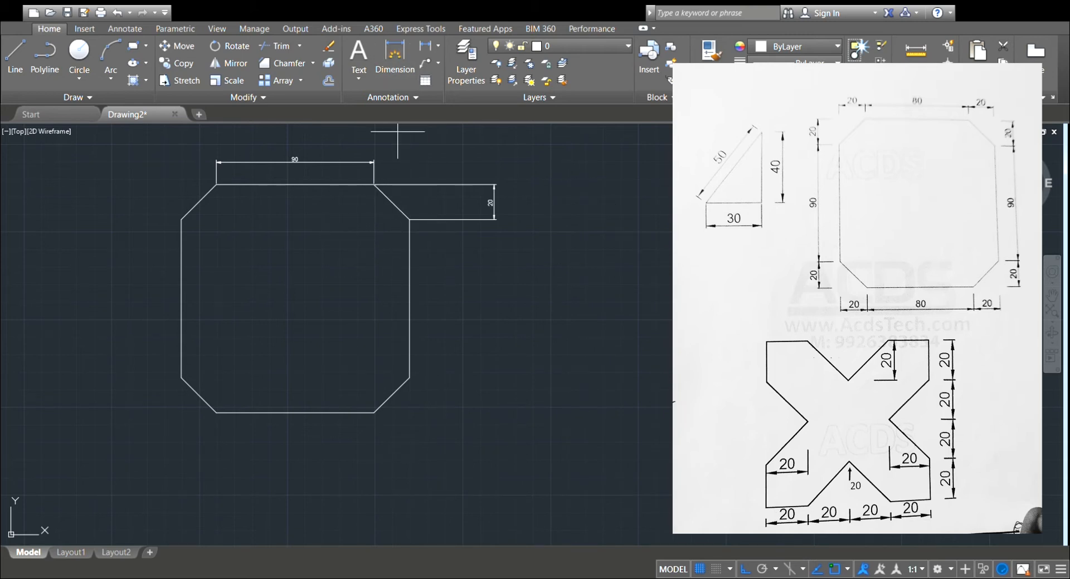
{"action": "left_click", "coordinate": [403, 214]}
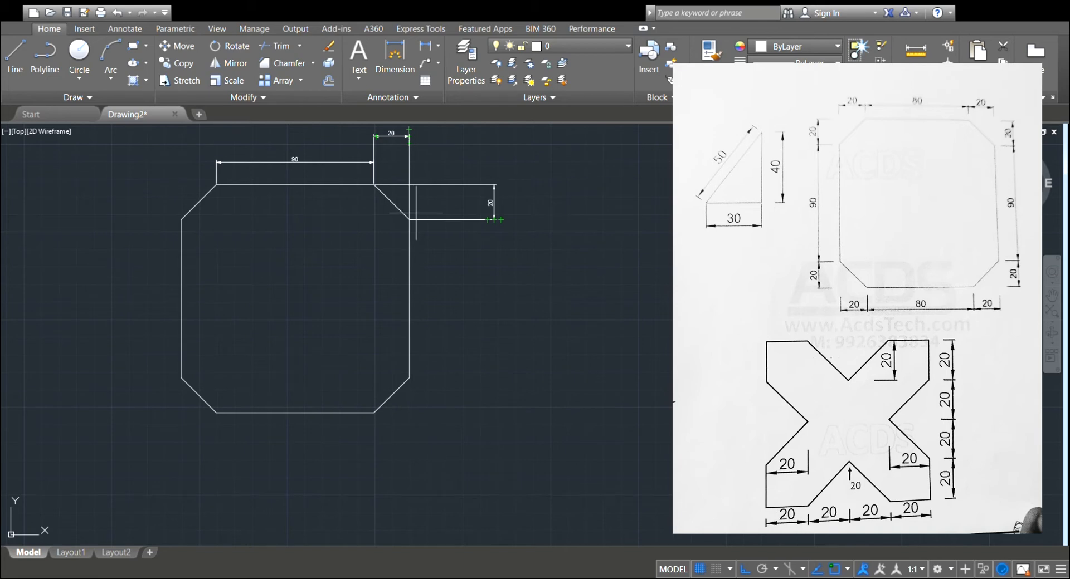
Delete the horizontal and vertical dimensions of the upper-right chamfer.
{"action": "scroll", "coordinate": [412, 223], "scroll_direction": "down", "scroll_amount": 1}
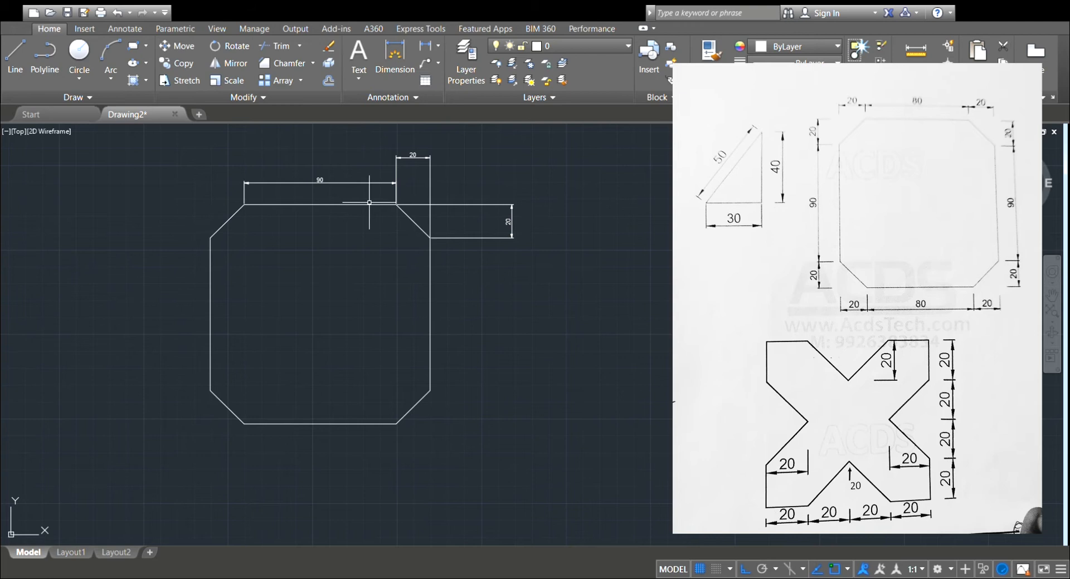
{"action": "left_click", "coordinate": [430, 169]}
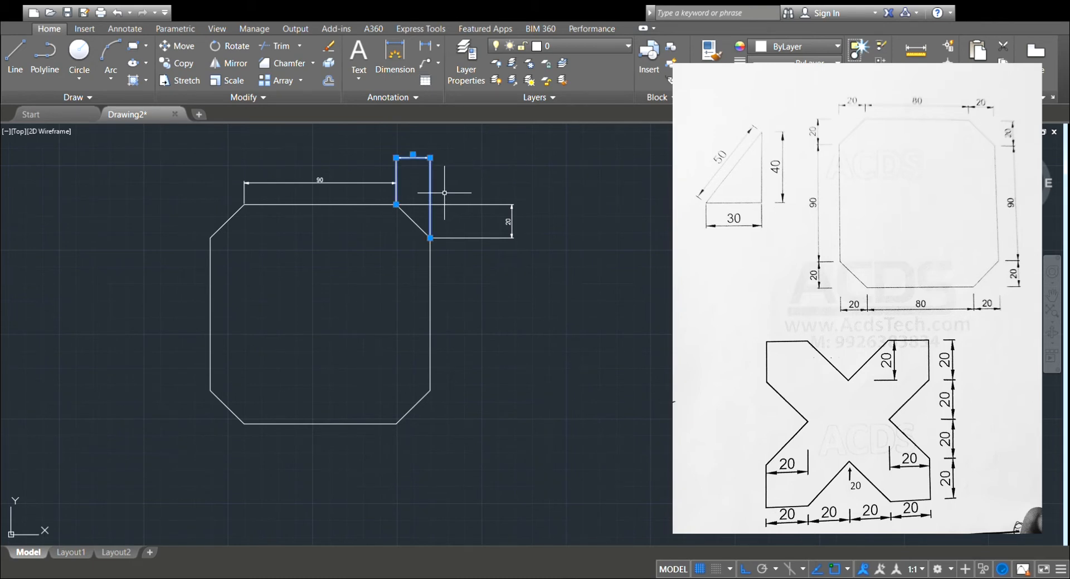
{"action": "key", "text": "Delete"}
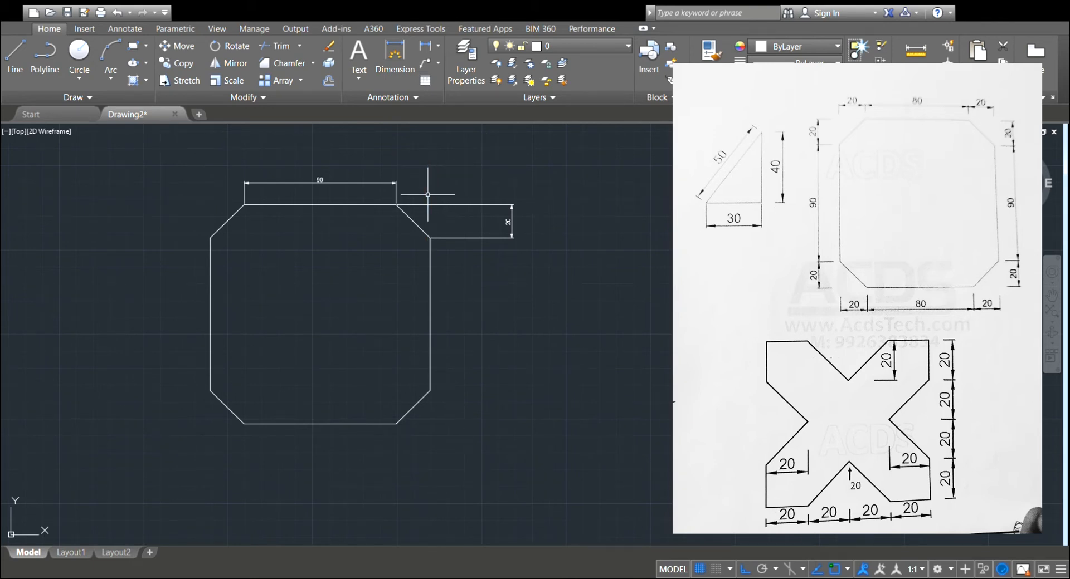
{"action": "left_click", "coordinate": [439, 203]}
{"action": "key", "text": "Delete"}
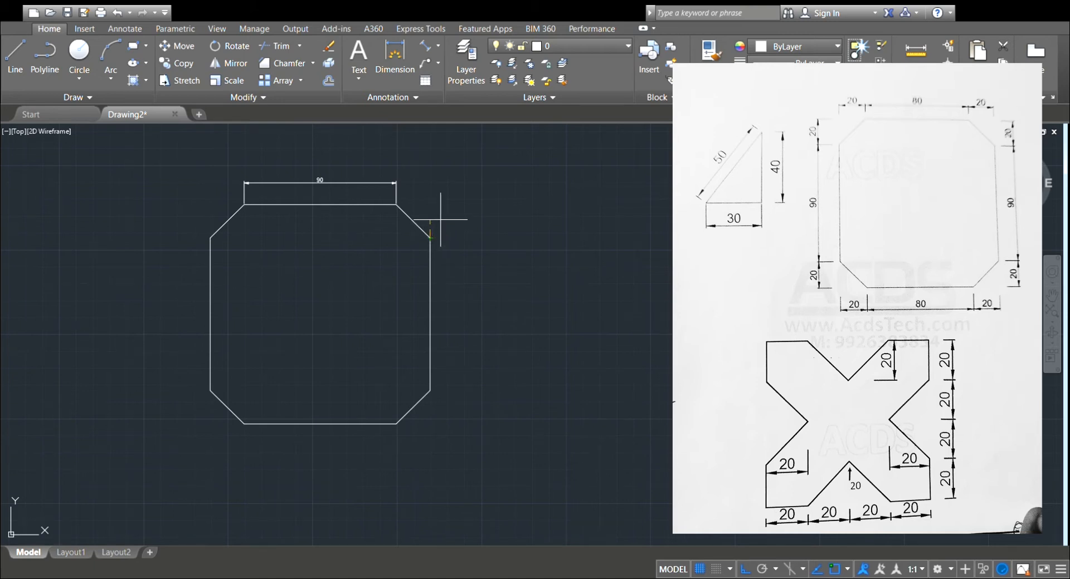
Add an aligned dimension along the sloped upper-right chamfer, placed outside the outline.
{"action": "left_click", "coordinate": [395, 204]}
{"action": "left_click", "coordinate": [454, 162]}
{"action": "scroll", "coordinate": [468, 167], "scroll_direction": "up", "scroll_amount": 5}
{"action": "scroll", "coordinate": [467, 164], "scroll_direction": "up", "scroll_amount": 5}
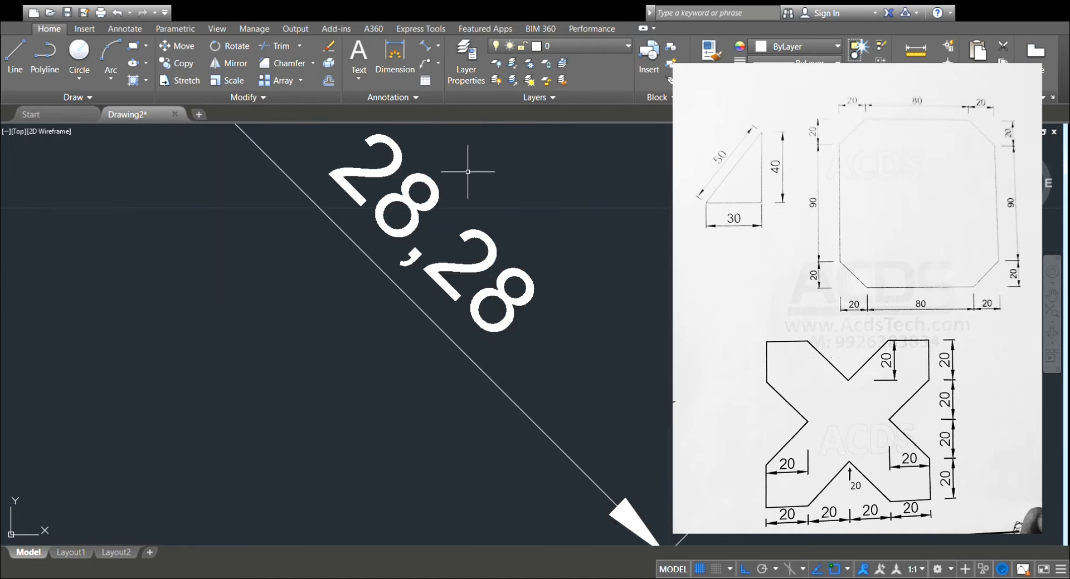
Review the chamfer dimension and the whole chamfered outline, then bring an empty drawing area into view.
{"action": "scroll", "coordinate": [381, 258], "scroll_direction": "down", "scroll_amount": 6}
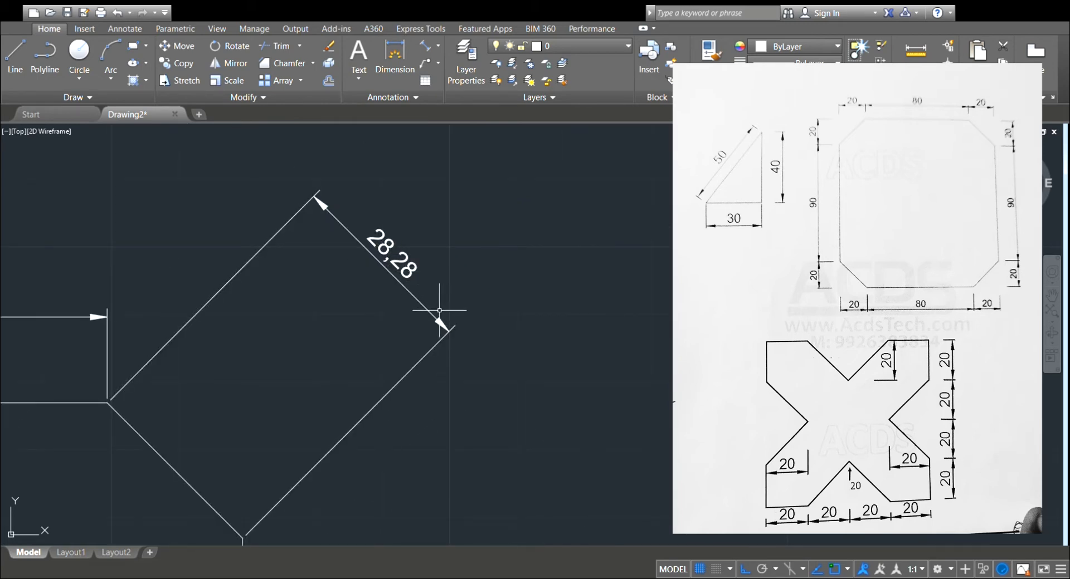
{"action": "scroll", "coordinate": [351, 244], "scroll_direction": "down", "scroll_amount": 4}
{"action": "scroll", "coordinate": [312, 317], "scroll_direction": "down", "scroll_amount": 3}
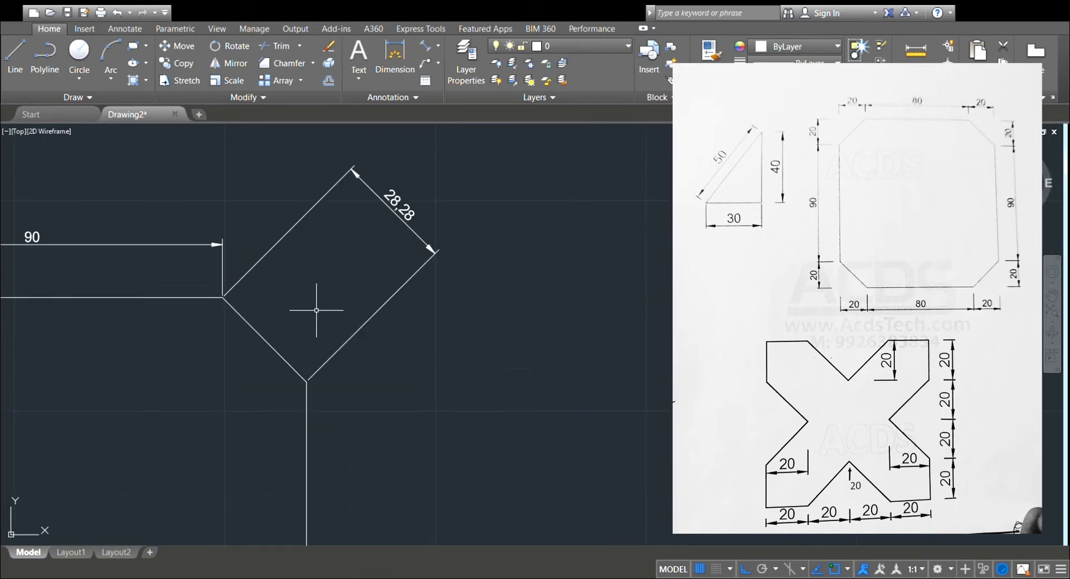
{"action": "mouse_move", "coordinate": [180, 362]}
{"action": "middle_mouse_down"}
{"action": "mouse_move", "coordinate": [328, 246]}
{"action": "mouse_move", "coordinate": [318, 263]}
{"action": "middle_mouse_up"}
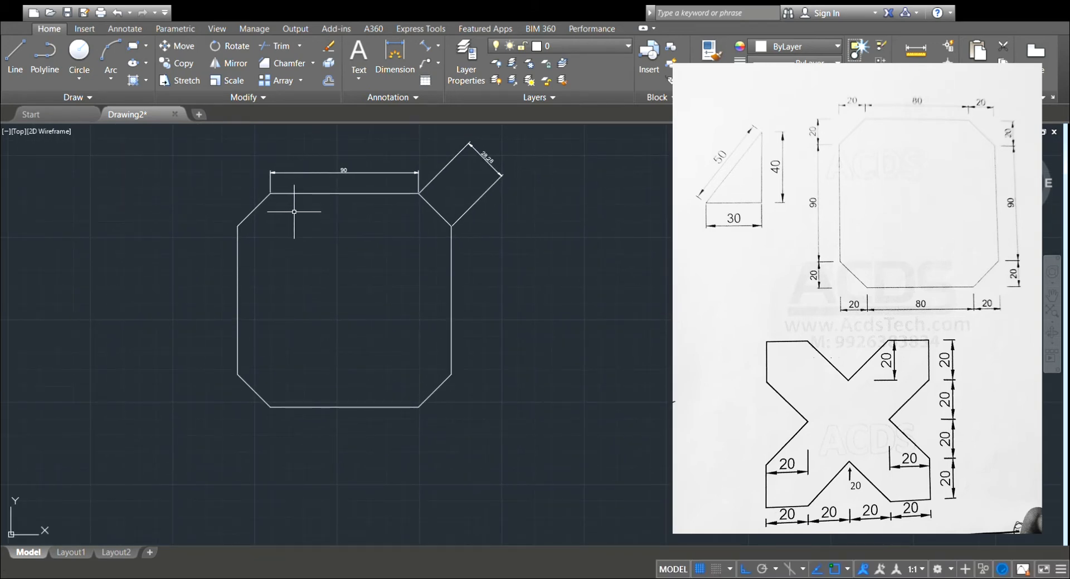
{"action": "scroll", "coordinate": [290, 211], "scroll_direction": "up", "scroll_amount": 2}
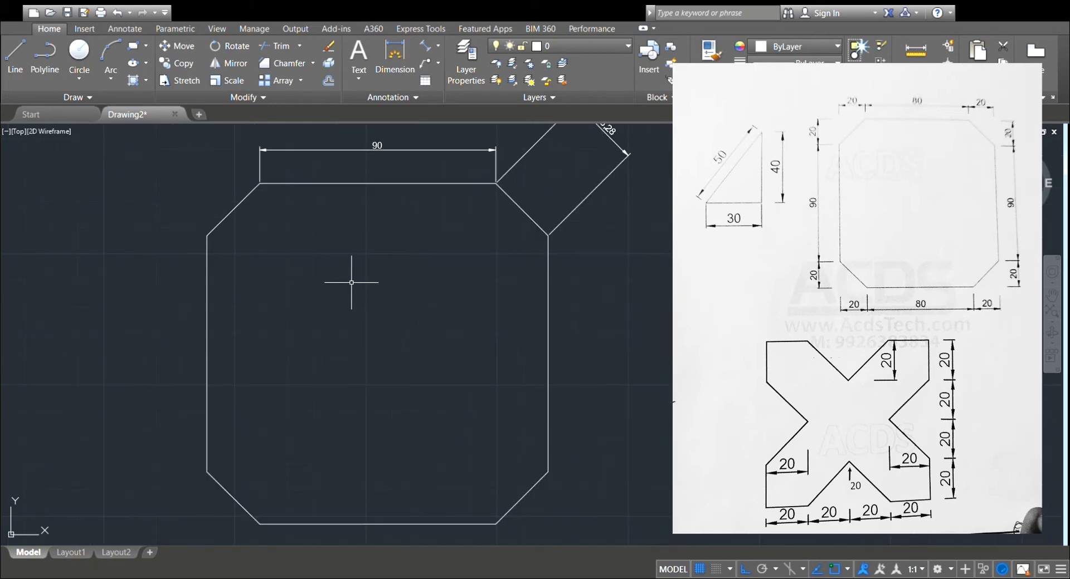
{"action": "scroll", "coordinate": [346, 282], "scroll_direction": "down", "scroll_amount": 2}
{"action": "middle_click_drag", "start_coordinate": [346, 282], "coordinate": [277, 300]}
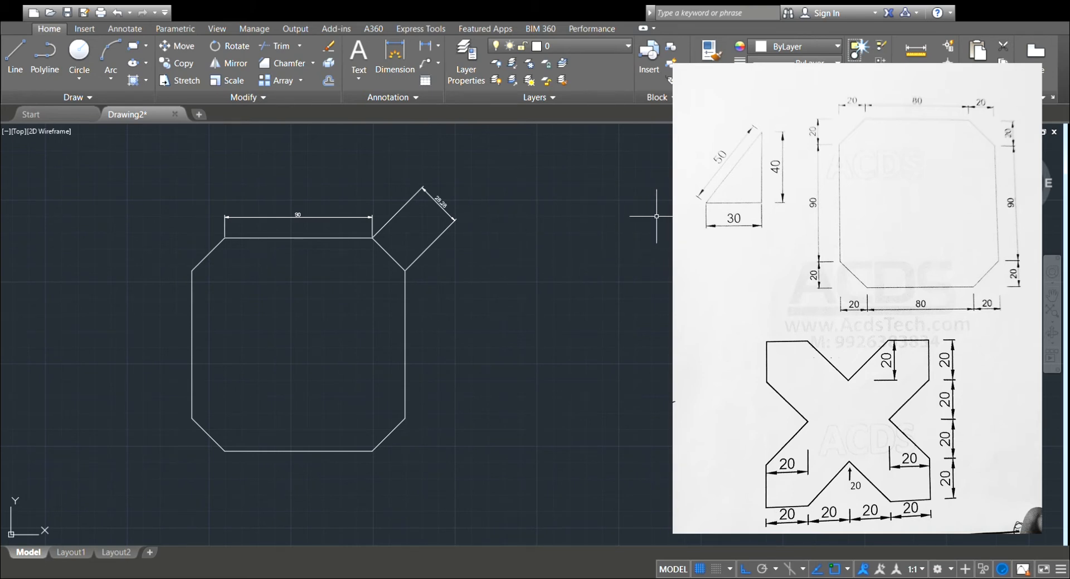
{"action": "mouse_move", "coordinate": [463, 313]}
{"action": "middle_mouse_down"}
{"action": "mouse_move", "coordinate": [416, 353]}
{"action": "mouse_move", "coordinate": [242, 320]}
{"action": "mouse_move", "coordinate": [74, 322]}
{"action": "middle_mouse_up"}
{"action": "mouse_move", "coordinate": [500, 327]}
{"action": "middle_mouse_down"}
{"action": "mouse_move", "coordinate": [289, 334]}
{"action": "mouse_move", "coordinate": [237, 323]}
{"action": "middle_mouse_up"}
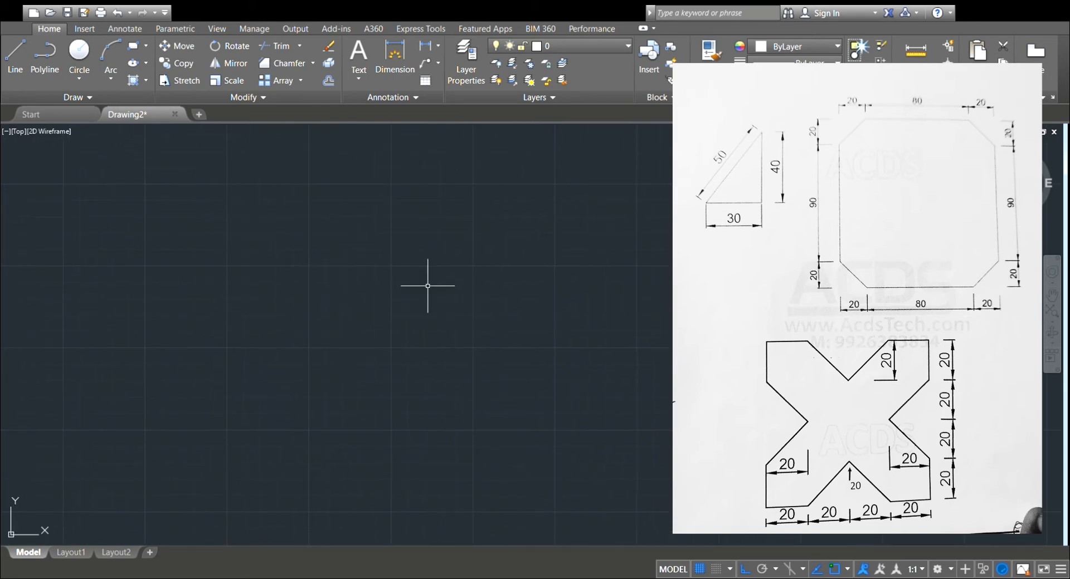
{"action": "mouse_move", "coordinate": [223, 306]}
{"action": "middle_mouse_down"}
{"action": "mouse_move", "coordinate": [870, 285]}
{"action": "mouse_move", "coordinate": [995, 368]}
{"action": "mouse_move", "coordinate": [1011, 343]}
{"action": "mouse_move", "coordinate": [387, 299]}
{"action": "mouse_move", "coordinate": [219, 307]}
{"action": "middle_mouse_up"}
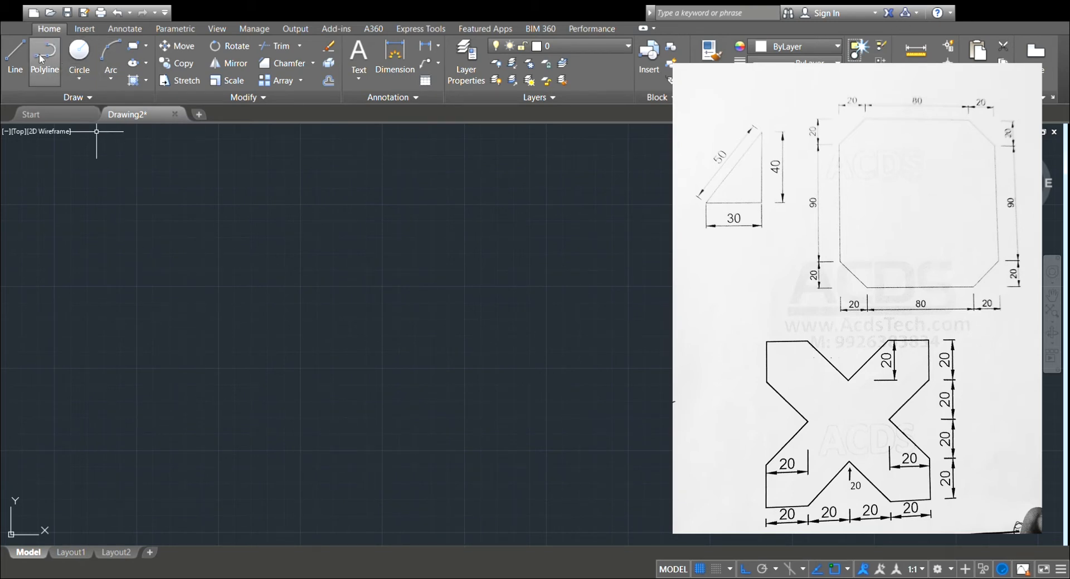
Draw a 40-unit horizontal line as the bottom edge of the X figure's left half.
{"action": "left_click", "coordinate": [23, 58]}
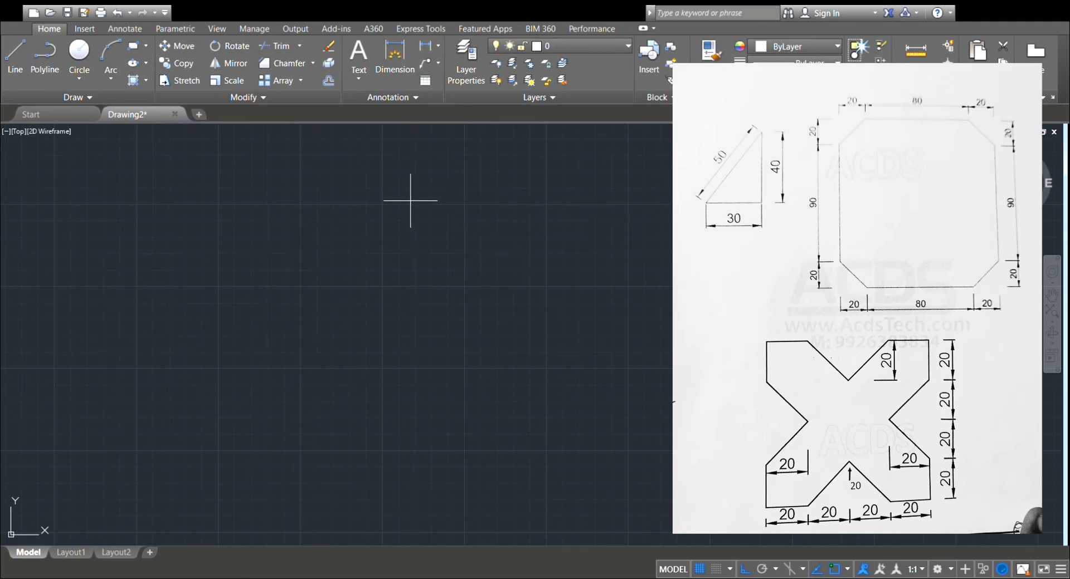
{"action": "left_click", "coordinate": [23, 54]}
{"action": "left_click", "coordinate": [145, 384]}
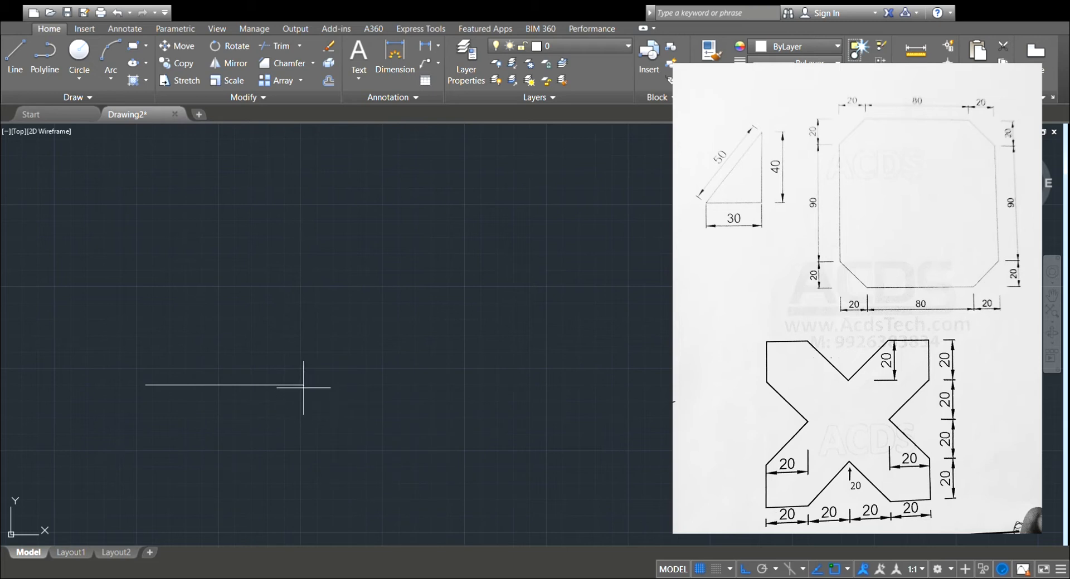
{"action": "left_click", "coordinate": [210, 384]}
{"action": "scroll", "coordinate": [187, 337], "scroll_direction": "up", "scroll_amount": 4}
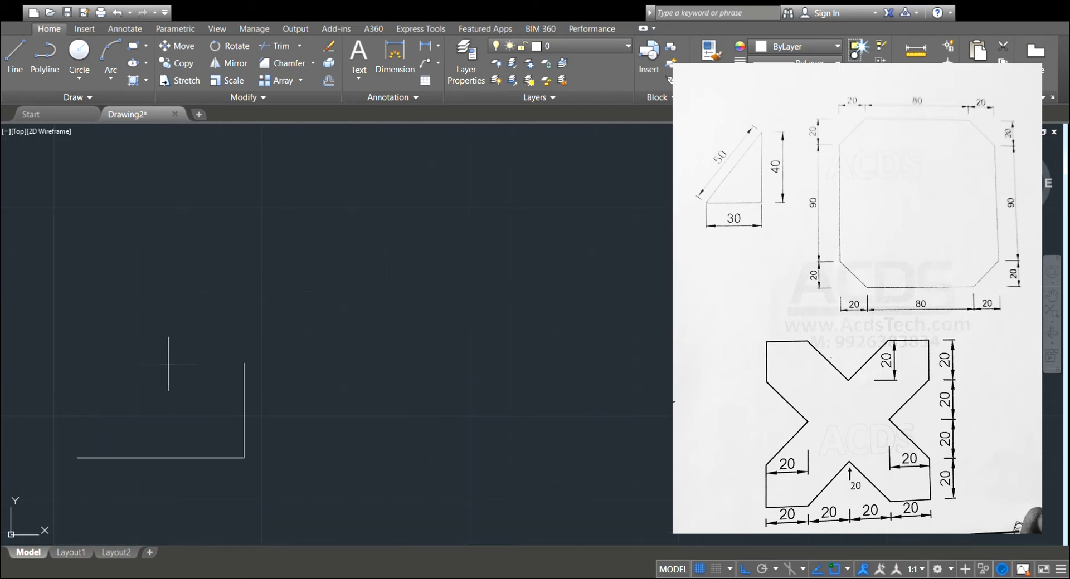
Continue the outline 80 up and 40 left, then close it down to the bottom edge's start to form a rectangle.
{"action": "middle_click_drag", "start_coordinate": [168, 363], "coordinate": [288, 269]}
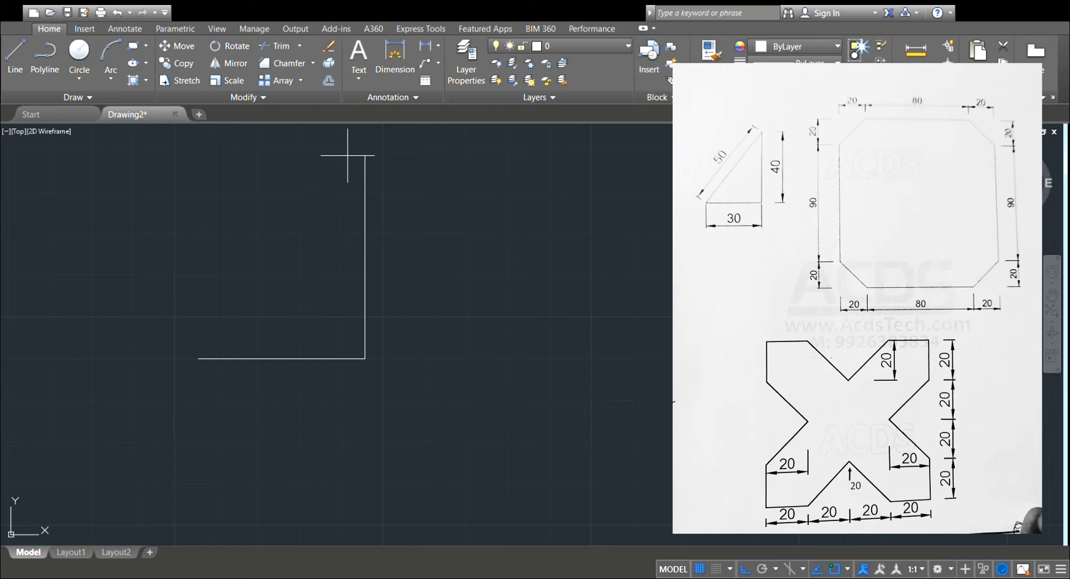
{"action": "key", "text": "Return"}
{"action": "mouse_move", "coordinate": [284, 193]}
{"action": "middle_mouse_down"}
{"action": "mouse_move", "coordinate": [272, 332]}
{"action": "mouse_move", "coordinate": [273, 313]}
{"action": "mouse_move", "coordinate": [241, 308]}
{"action": "middle_mouse_up"}
{"action": "left_click", "coordinate": [322, 135]}
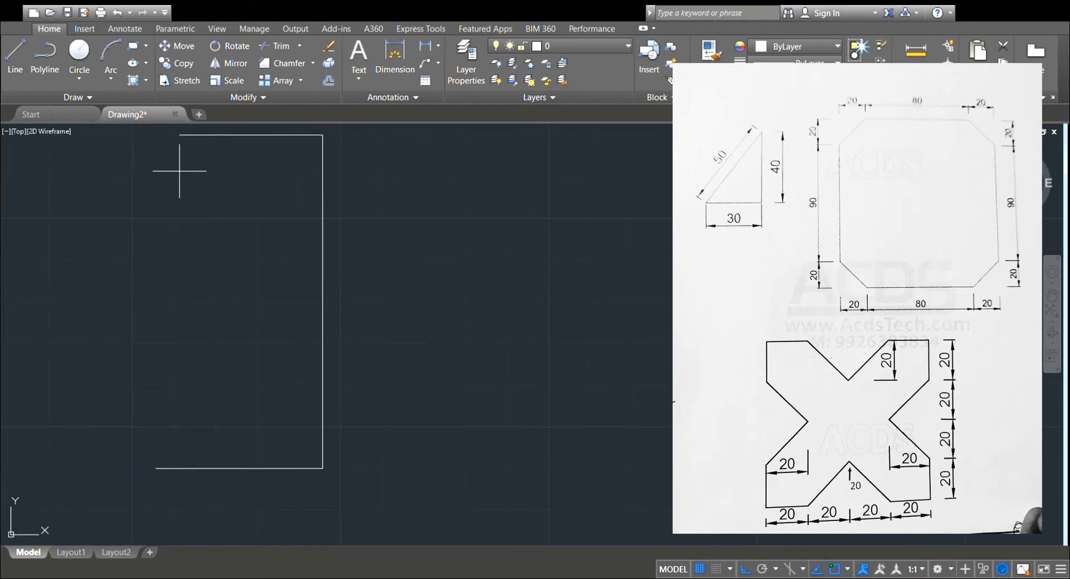
{"action": "key", "text": "Return"}
{"action": "left_click", "coordinate": [156, 469]}
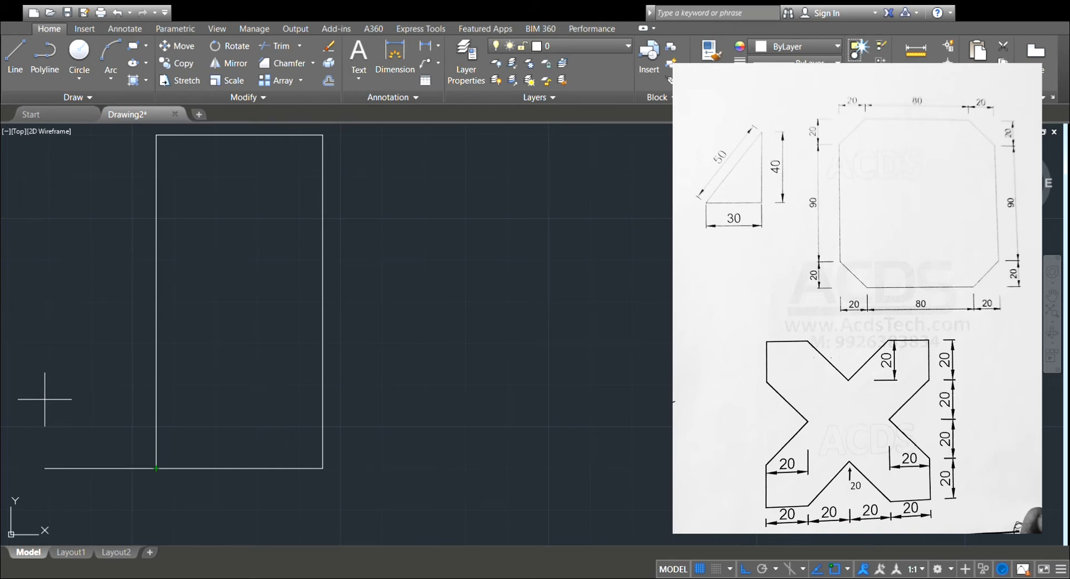
{"action": "key", "text": "Escape"}
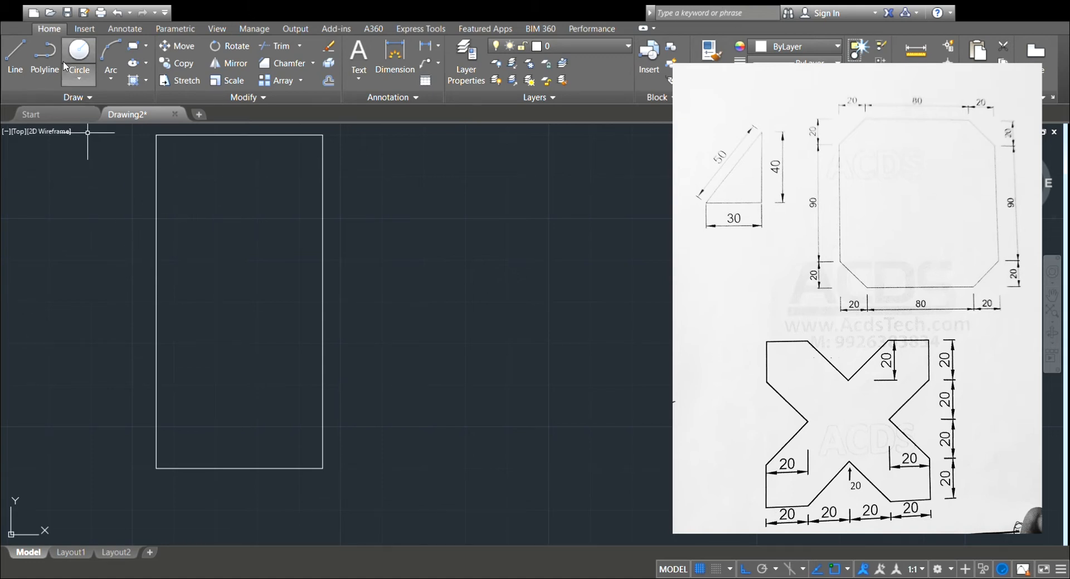
Draw construction lines 20 down, 20 left and 20 up from the rectangle's upper-right corner, and join the points on the edges with a diagonal.
{"action": "left_click", "coordinate": [11, 73]}
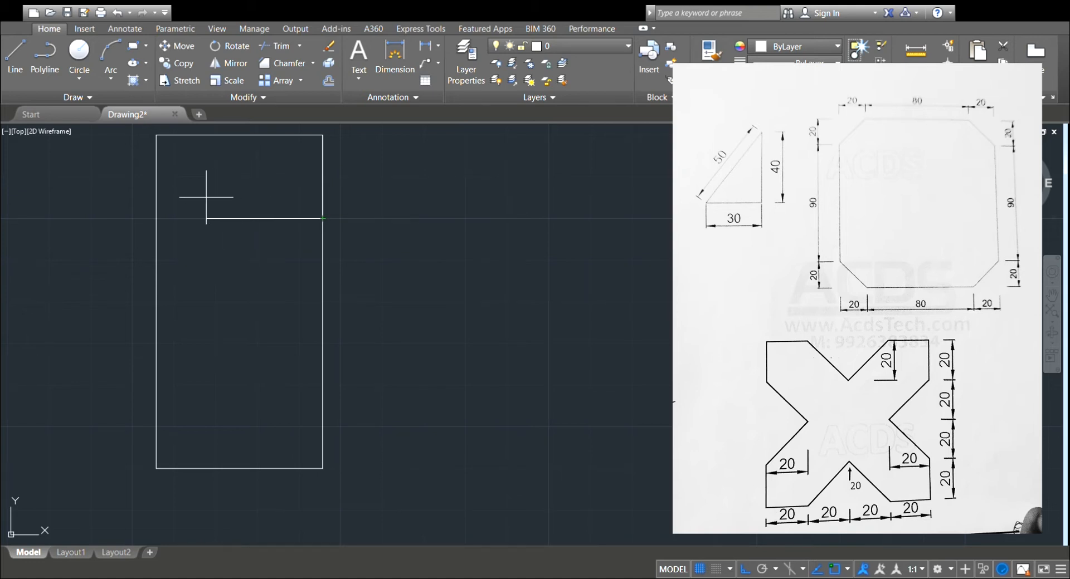
{"action": "left_click", "coordinate": [239, 188]}
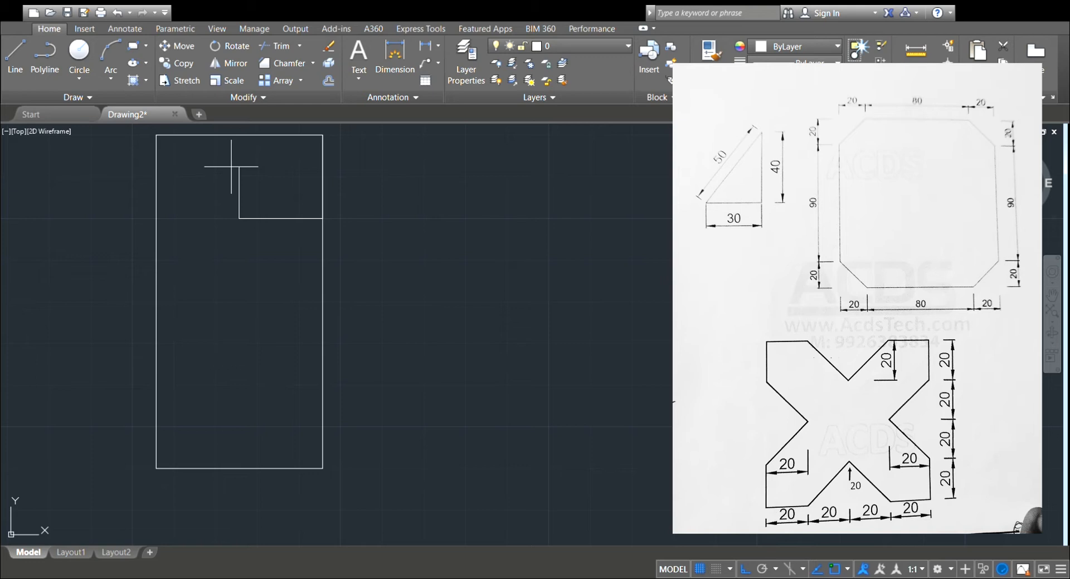
{"action": "left_click", "coordinate": [239, 135]}
{"action": "key", "text": "Return"}
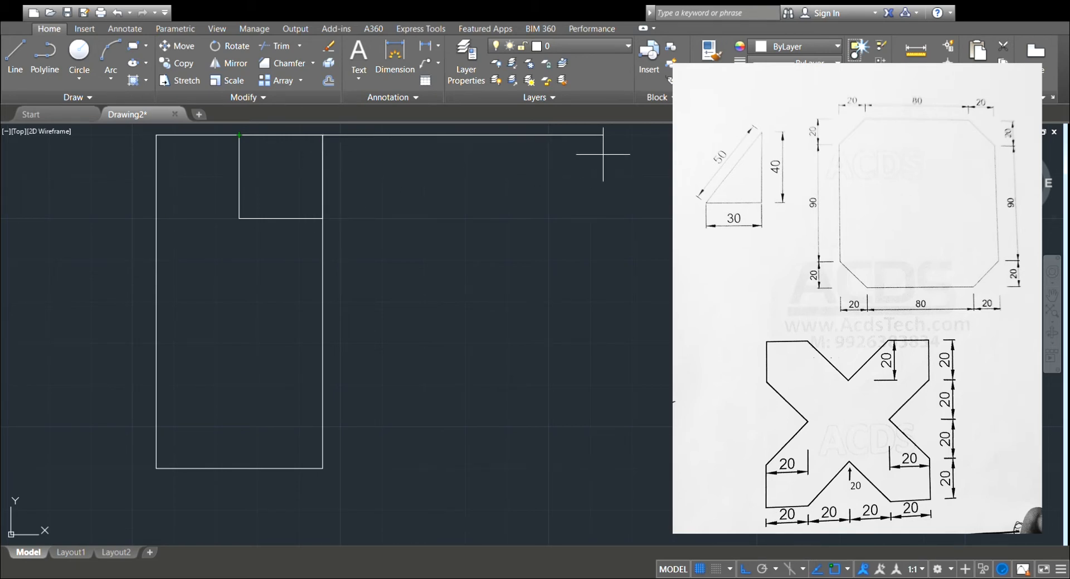
{"action": "left_click", "coordinate": [323, 218]}
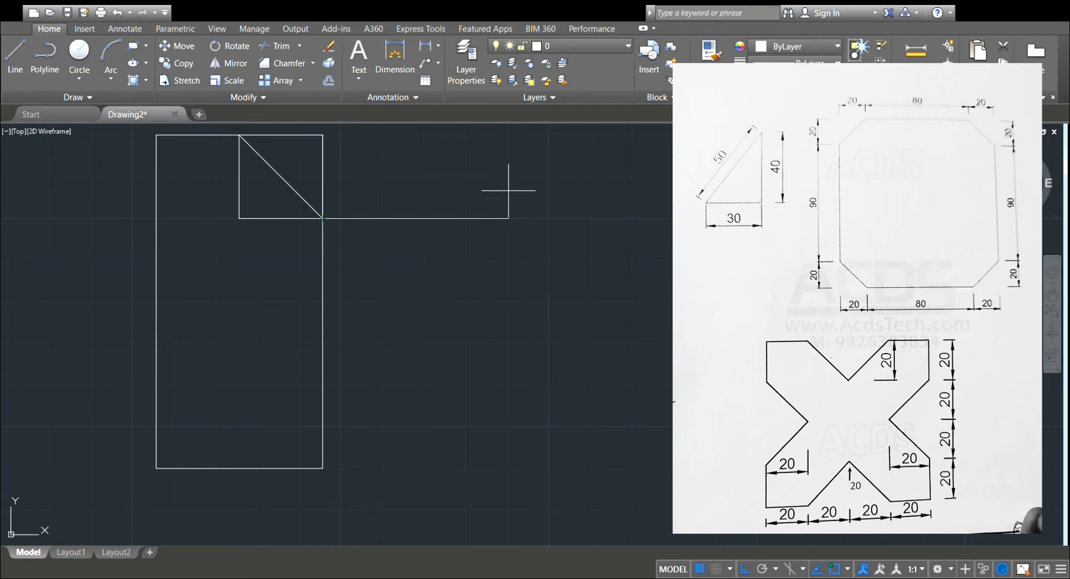
{"action": "key", "text": "Escape"}
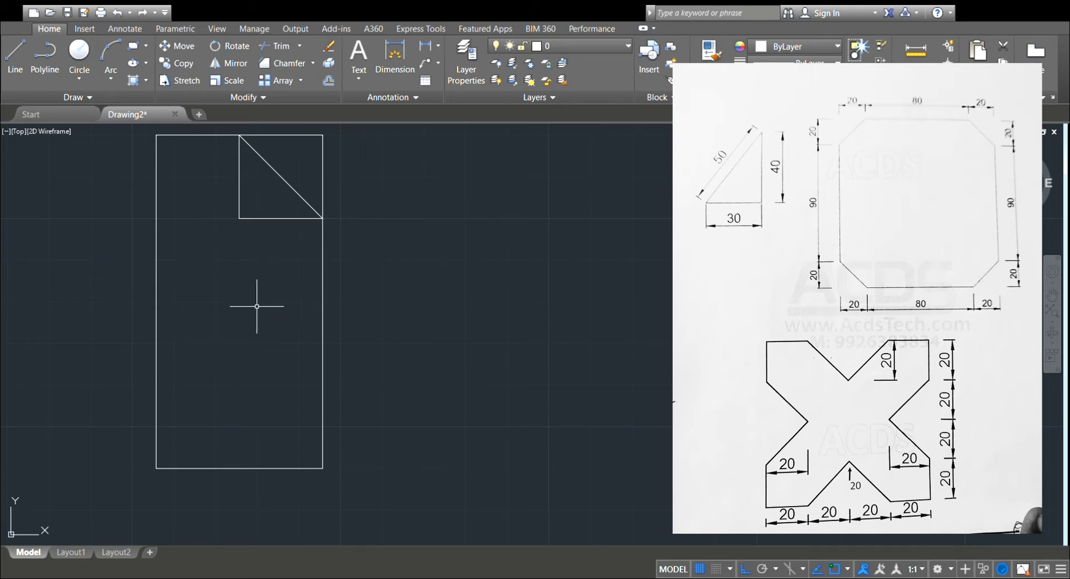
Erase the horizontal and vertical construction lines beside the upper-right diagonal.
{"action": "left_click", "coordinate": [282, 47]}
{"action": "left_click", "coordinate": [239, 171]}
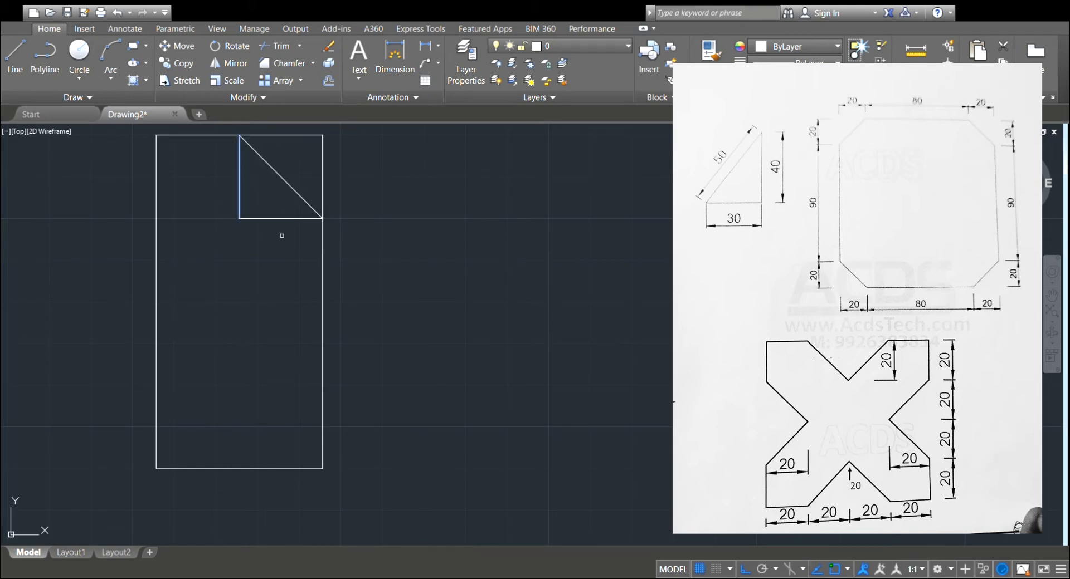
{"action": "left_click", "coordinate": [279, 218]}
{"action": "key", "text": "Return"}
{"action": "key", "text": "ctrl+z"}
{"action": "key", "text": "Return"}
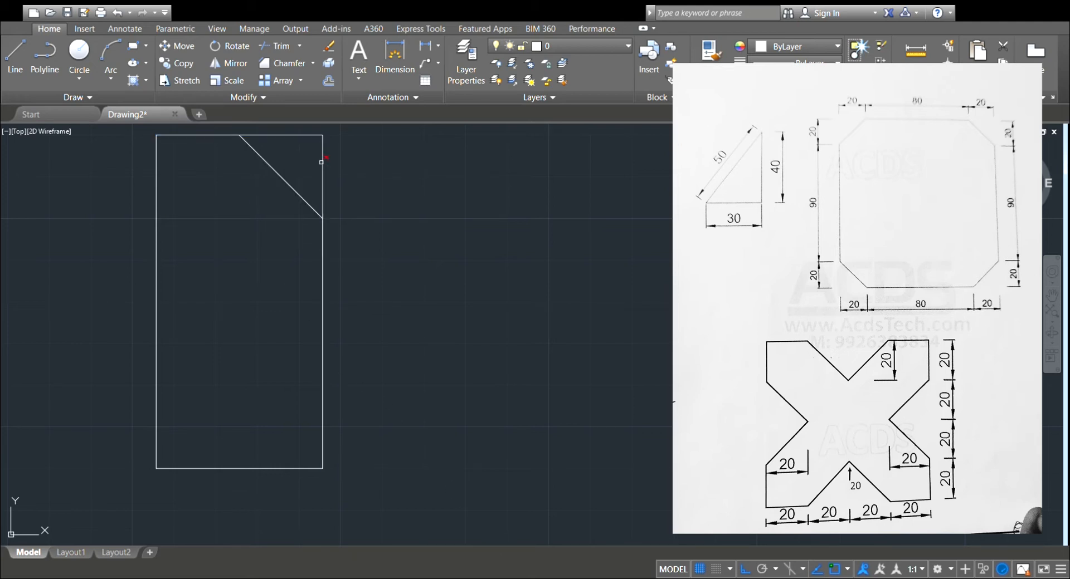
Erase the rectangle's full top and right edges, keeping the diagonal.
{"action": "left_click", "coordinate": [292, 135]}
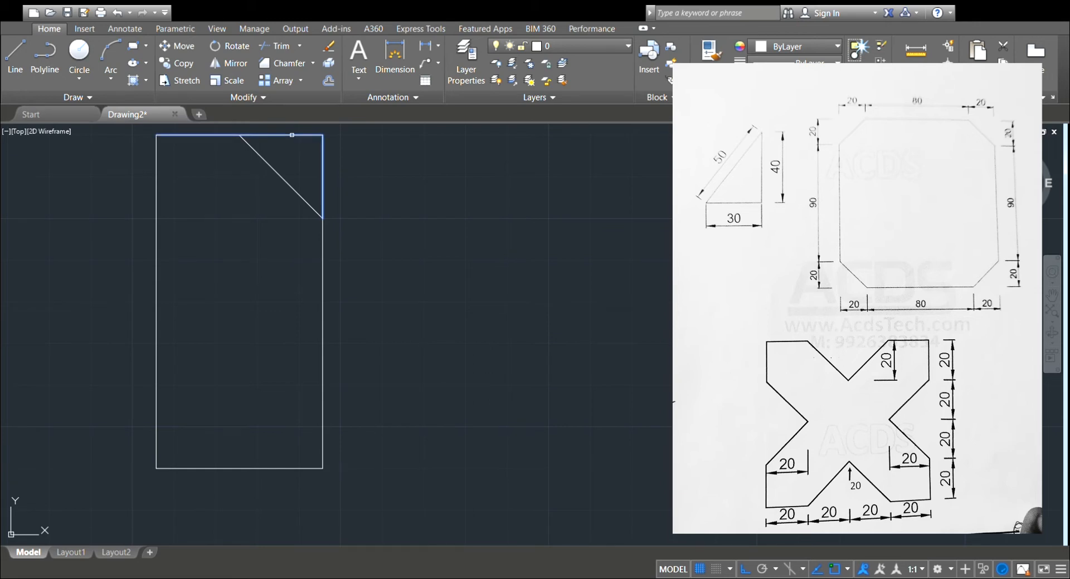
{"action": "key", "text": "Return"}
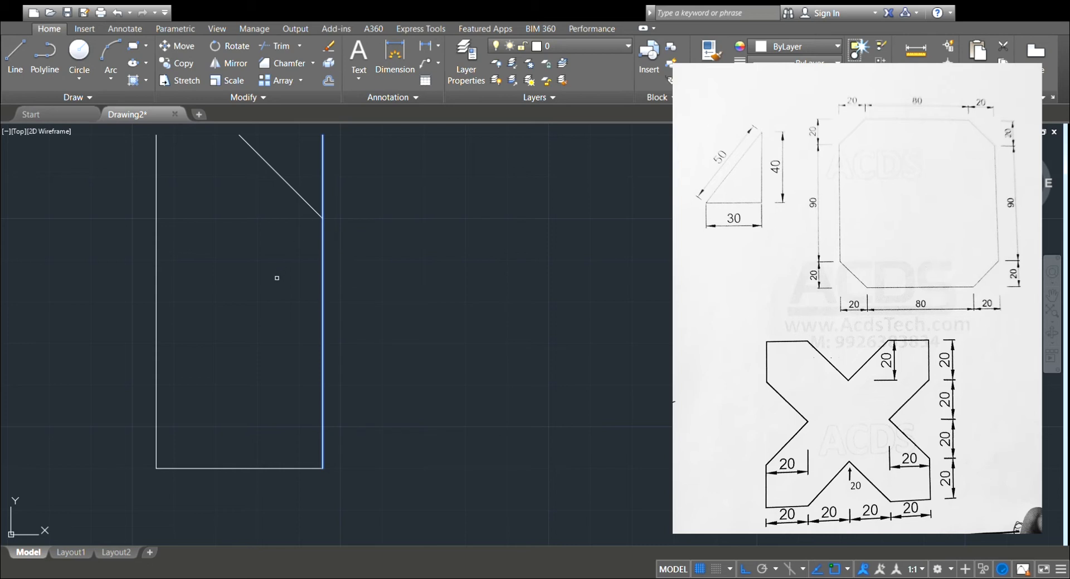
{"action": "left_click", "coordinate": [287, 66]}
{"action": "left_click", "coordinate": [323, 169]}
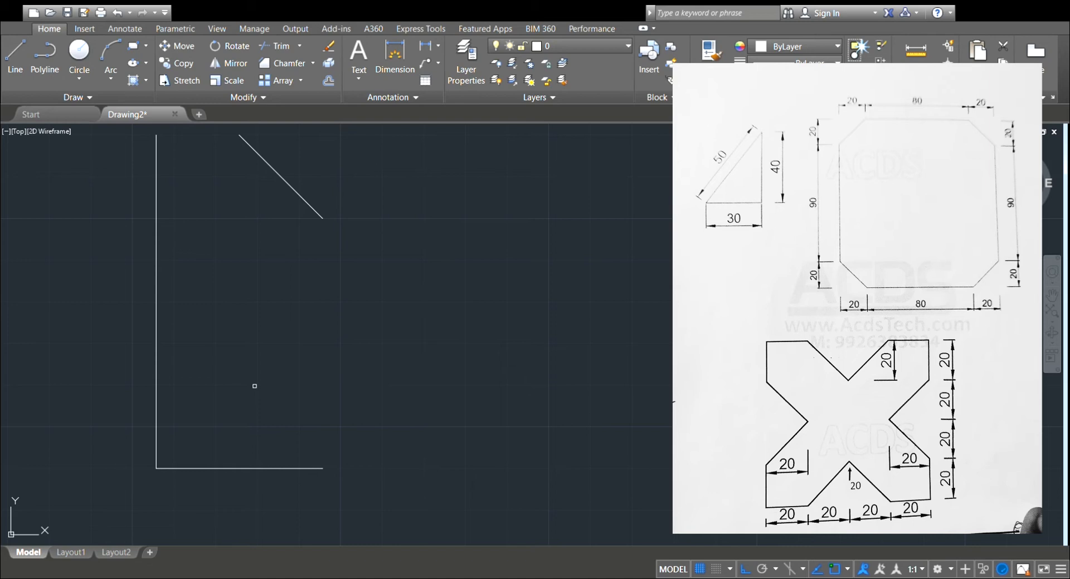
Draw a new top edge from the left edge's upper end to the diagonal's upper end.
{"action": "left_click", "coordinate": [31, 79]}
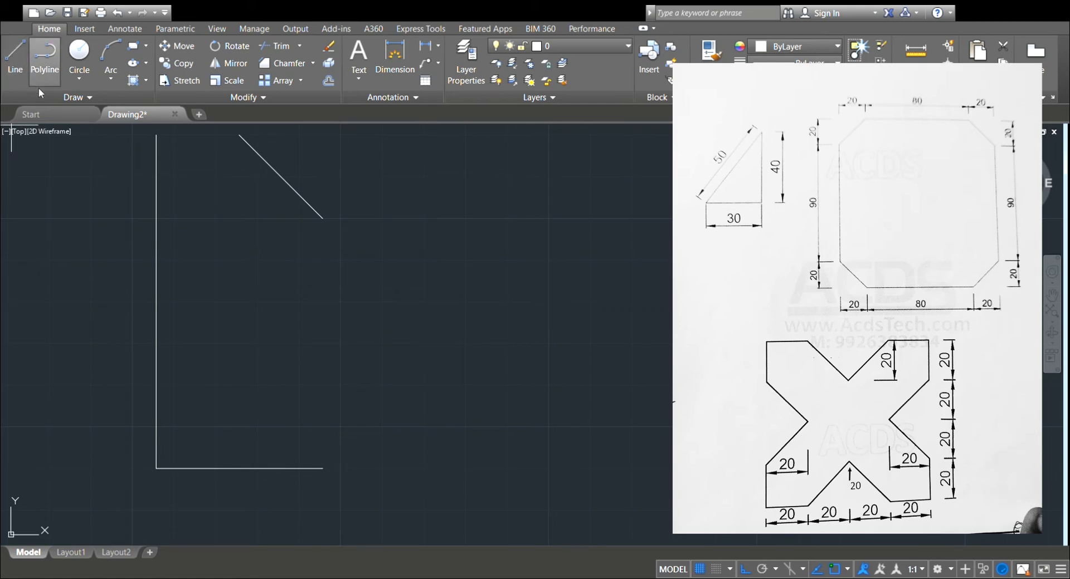
{"action": "left_click", "coordinate": [157, 134]}
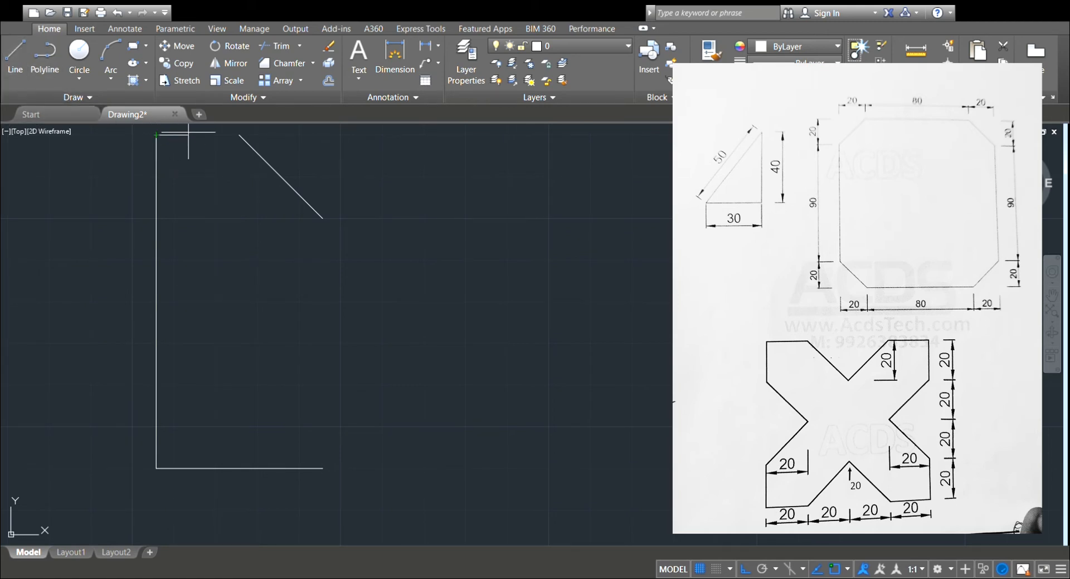
{"action": "left_click", "coordinate": [239, 135]}
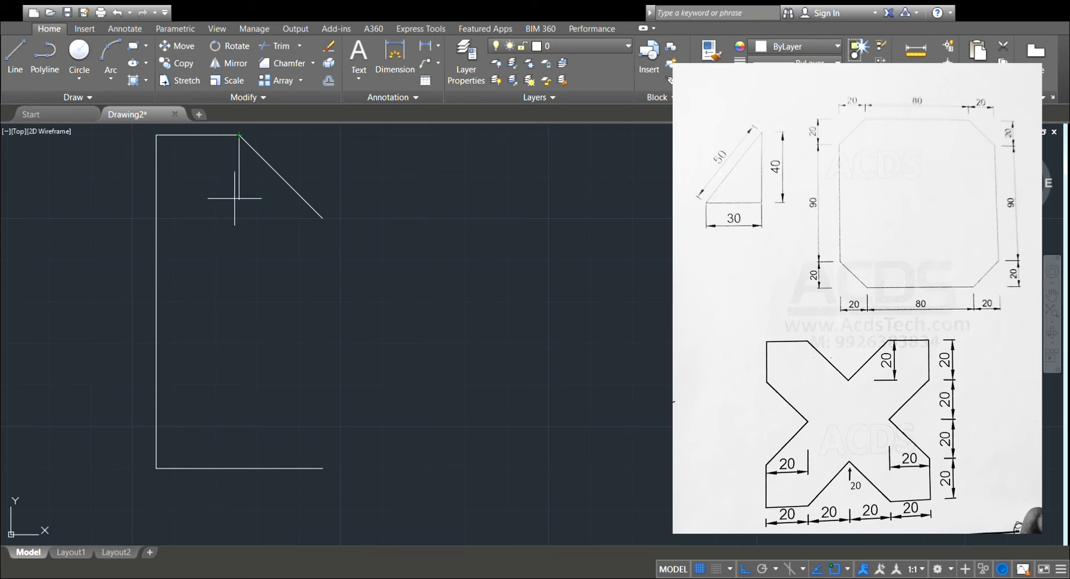
{"action": "key", "text": "Escape"}
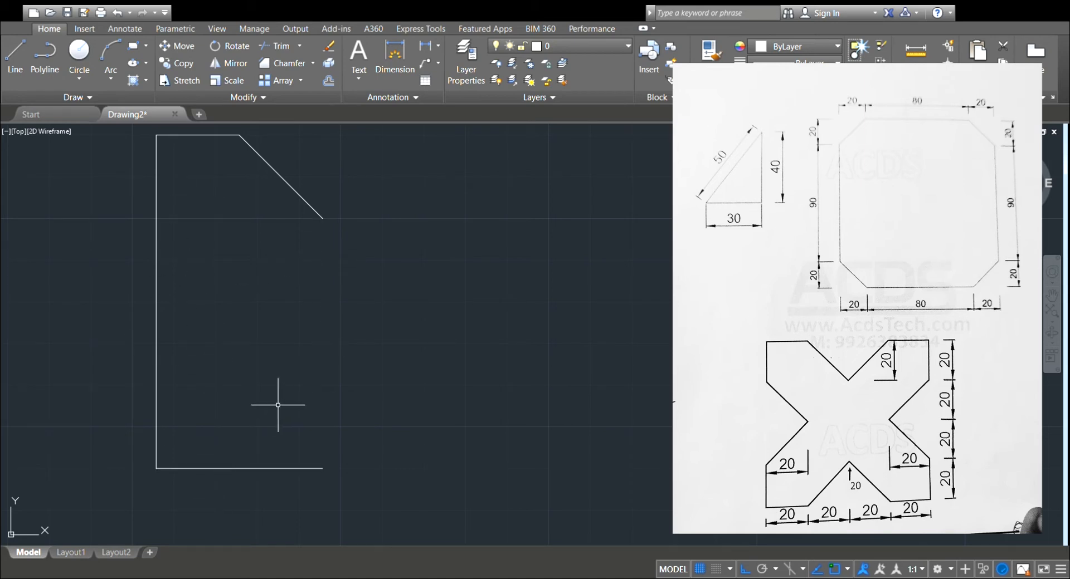
Draw a 40-unit vertical line down from the upper diagonal's lower end as the new right edge.
{"action": "left_click", "coordinate": [10, 80]}
{"action": "left_click", "coordinate": [322, 219]}
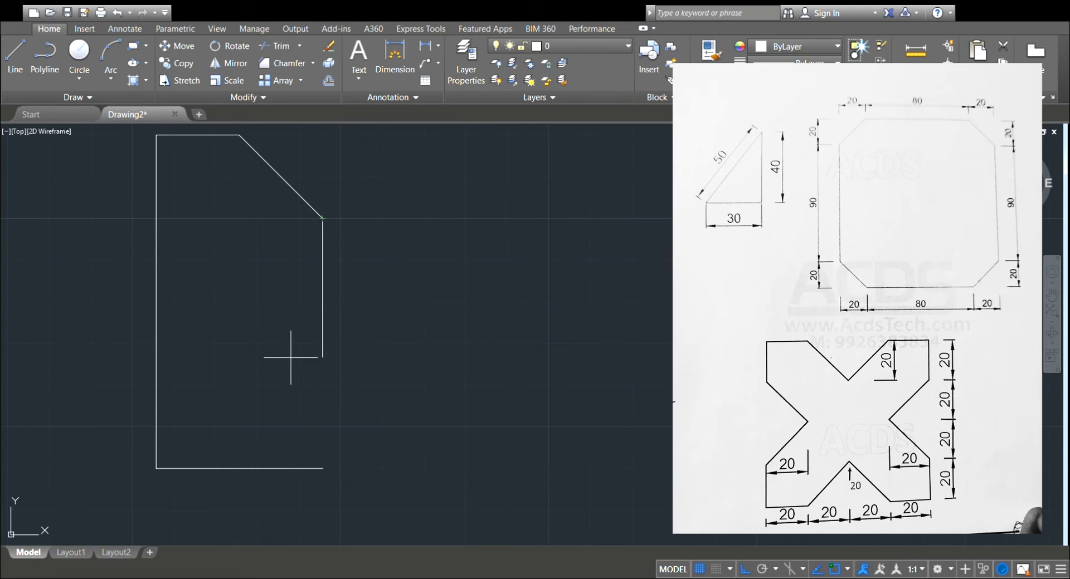
{"action": "left_click", "coordinate": [289, 385]}
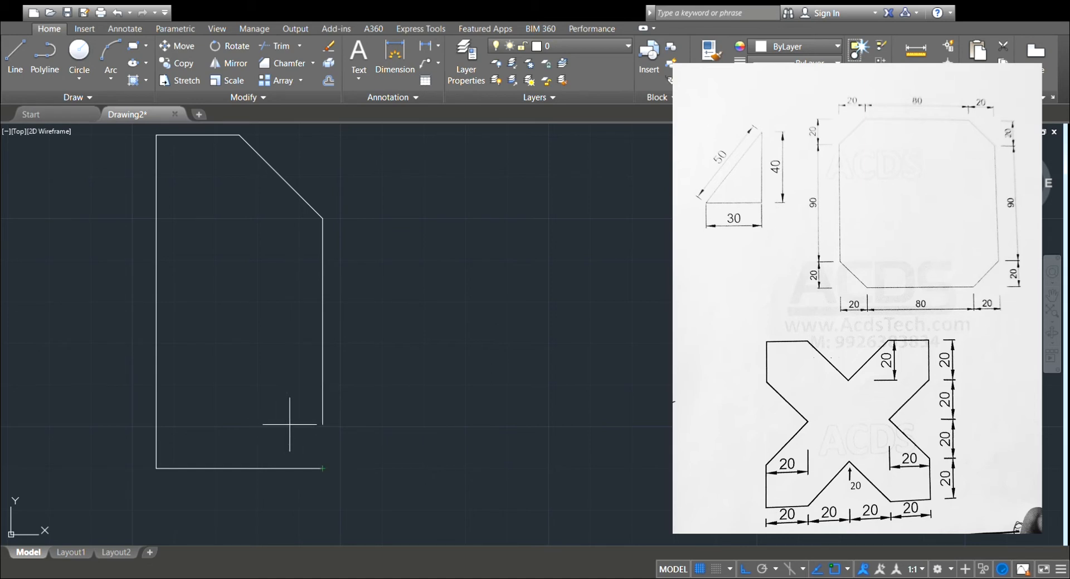
{"action": "key", "text": "Escape"}
Draw a diagonal from the bottom edge's midpoint to the right edge's lower end, and trim the bottom edge beyond it.
{"action": "left_click", "coordinate": [17, 62]}
{"action": "left_click", "coordinate": [221, 470]}
{"action": "left_click", "coordinate": [323, 385]}
{"action": "key", "text": "Escape"}
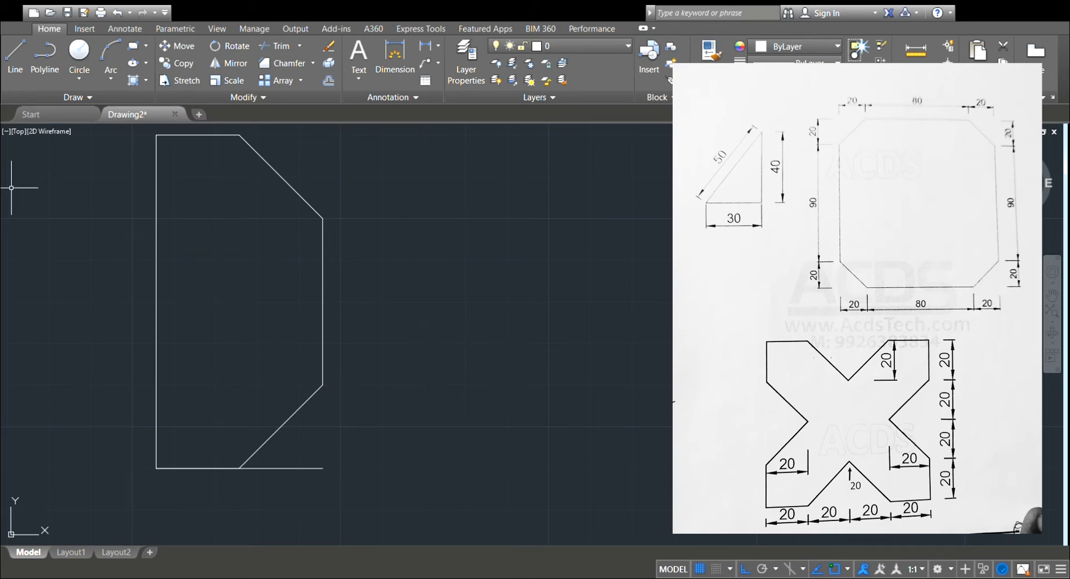
{"action": "left_click", "coordinate": [286, 469]}
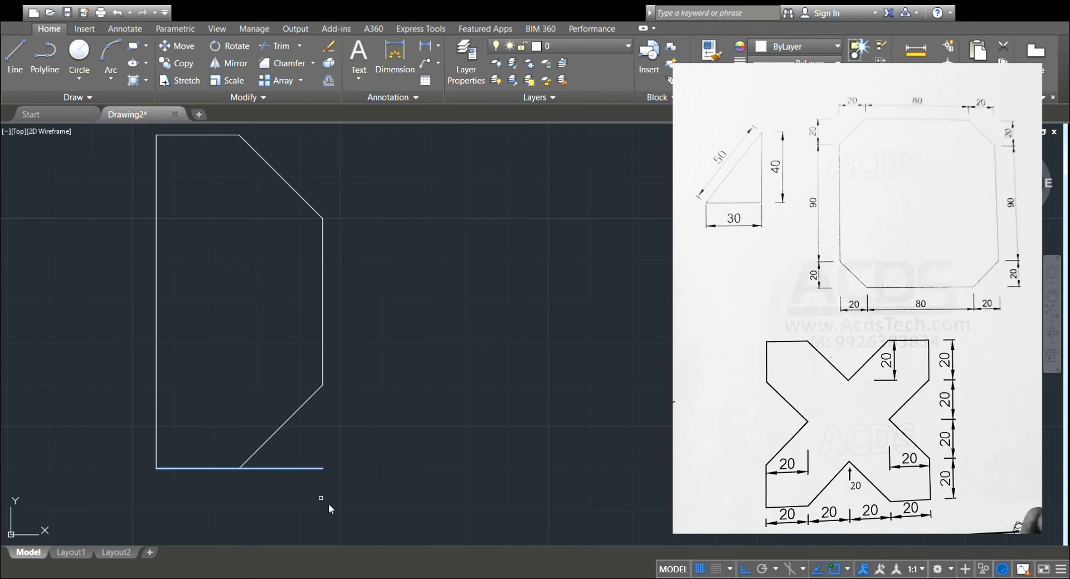
{"action": "key", "text": "Escape"}
{"action": "left_click", "coordinate": [302, 481]}
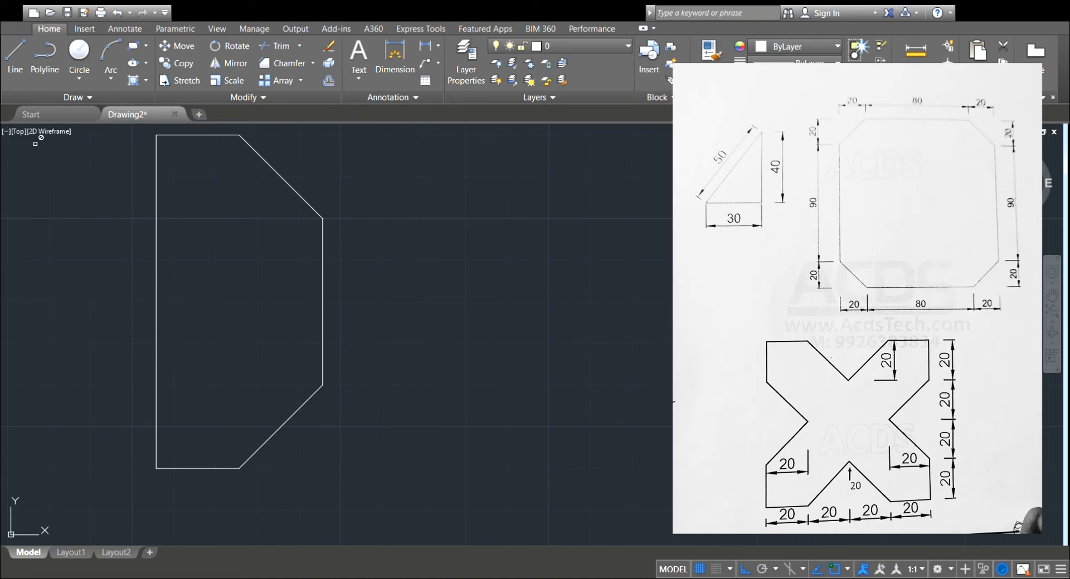
Draw a horizontal centre line from the right edge's midpoint to the left edge's midpoint.
{"action": "left_click", "coordinate": [14, 59]}
{"action": "left_click", "coordinate": [323, 302]}
{"action": "key", "text": "Escape"}
{"action": "left_click", "coordinate": [156, 302]}
{"action": "key", "text": "Return"}
{"action": "key", "text": "Return"}
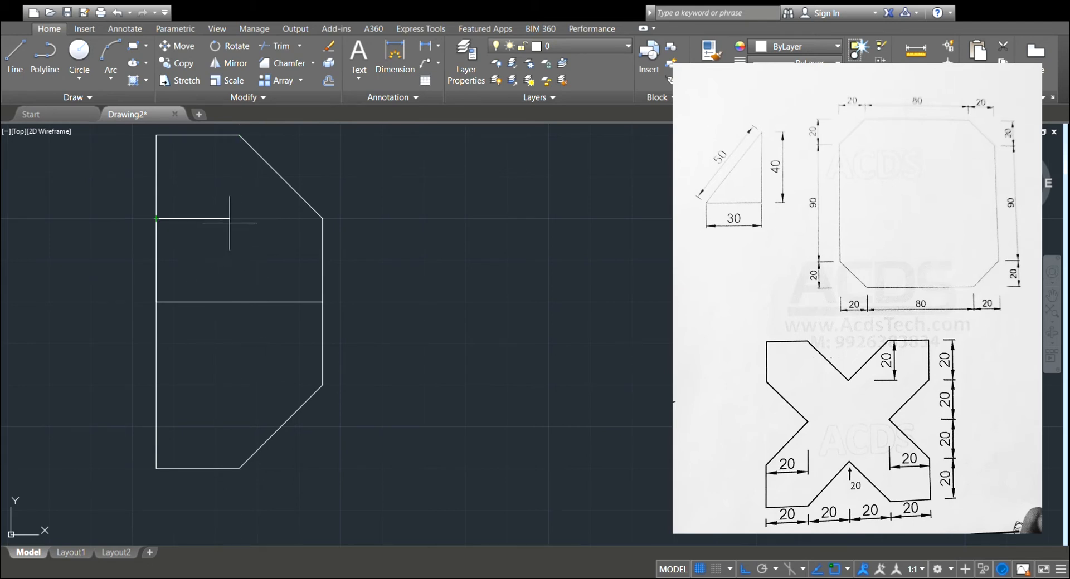
Draw a diagonal from the left edge, 20 above its midpoint, to the midpoint of the horizontal centre line.
{"action": "left_click", "coordinate": [239, 303]}
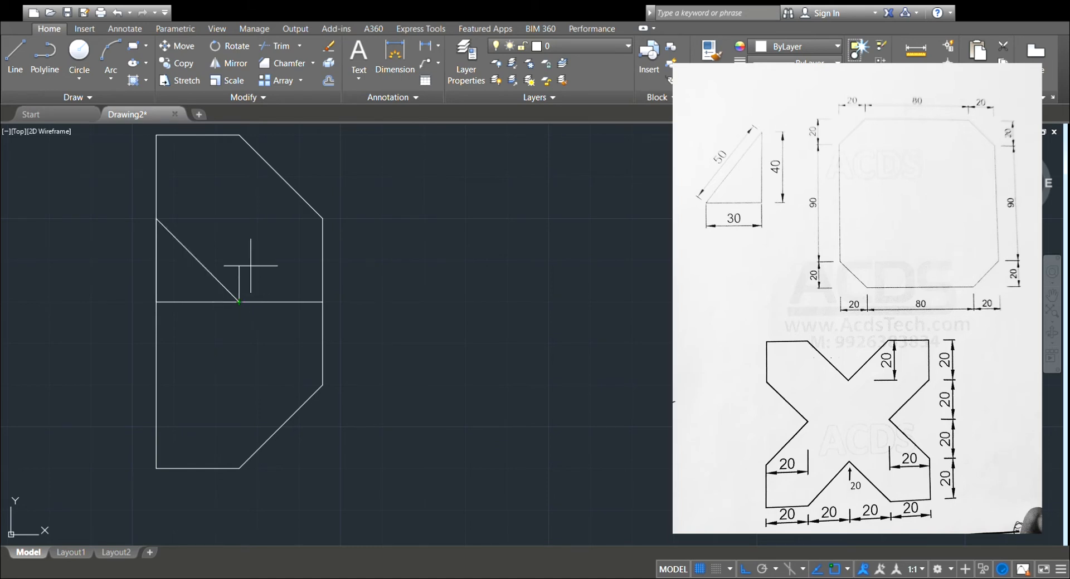
{"action": "key", "text": "Escape"}
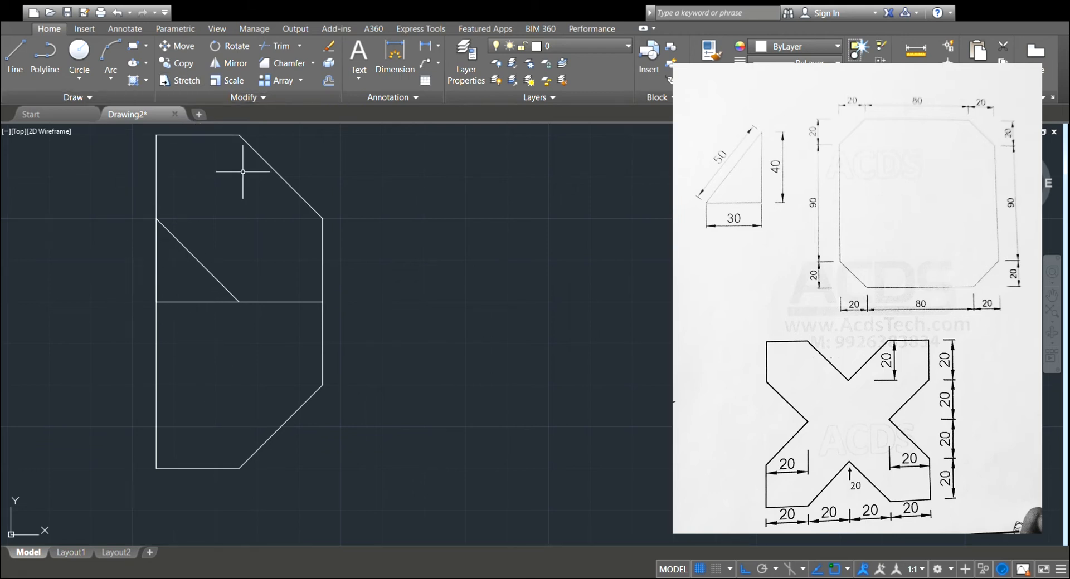
Draw a diagonal from the left edge, 20 below its midpoint, to the midpoint of the horizontal centre line.
{"action": "left_click", "coordinate": [17, 71]}
{"action": "left_click", "coordinate": [156, 385]}
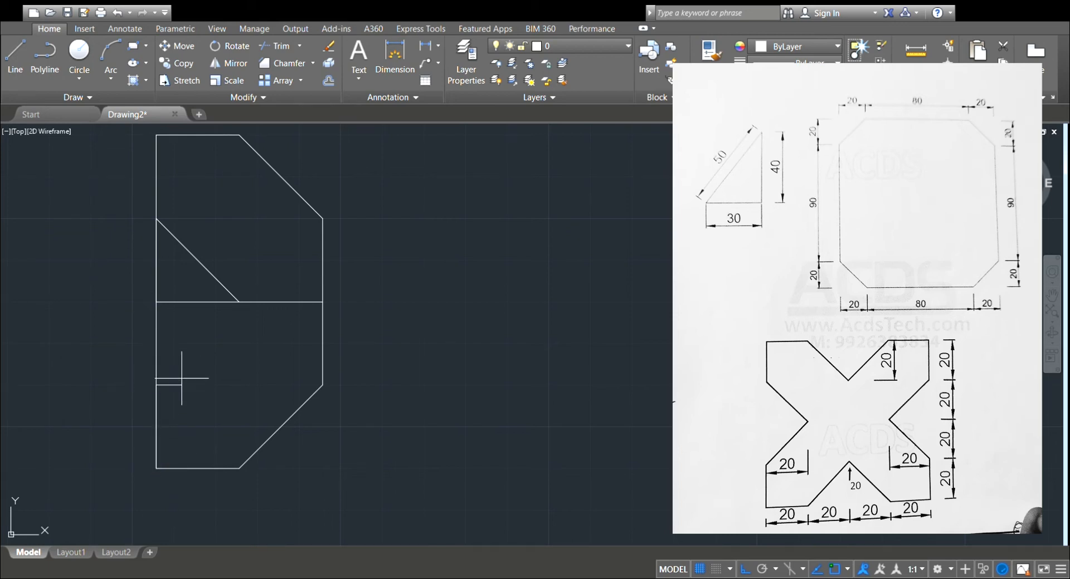
{"action": "left_click", "coordinate": [239, 302]}
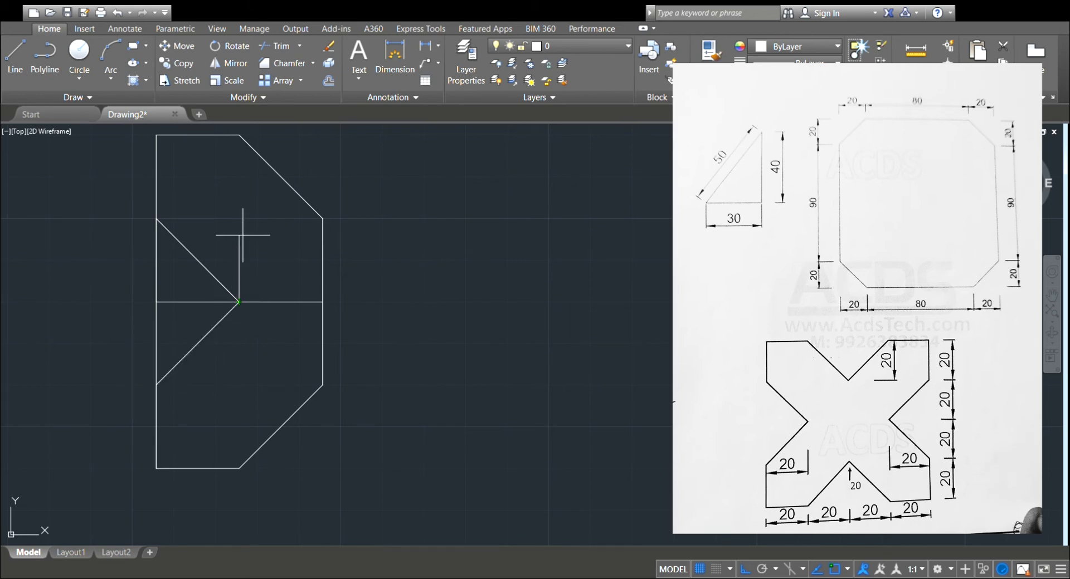
{"action": "key", "text": "Escape"}
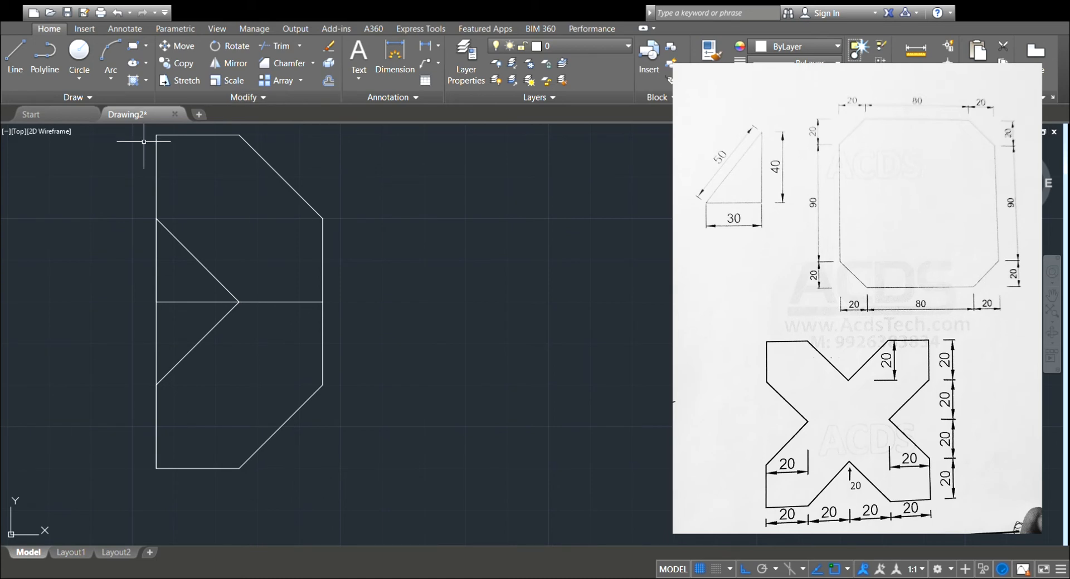
Trim the left edge between the centre line and the lower diagonal, and delete the horizontal centre line.
{"action": "left_click", "coordinate": [276, 48]}
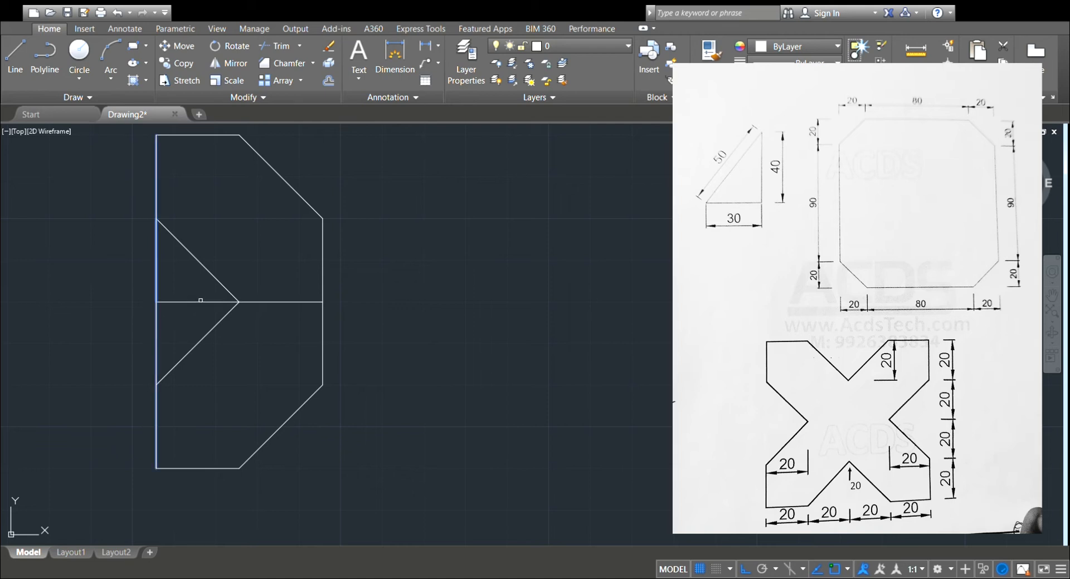
{"action": "left_click", "coordinate": [200, 303]}
{"action": "left_click", "coordinate": [157, 332]}
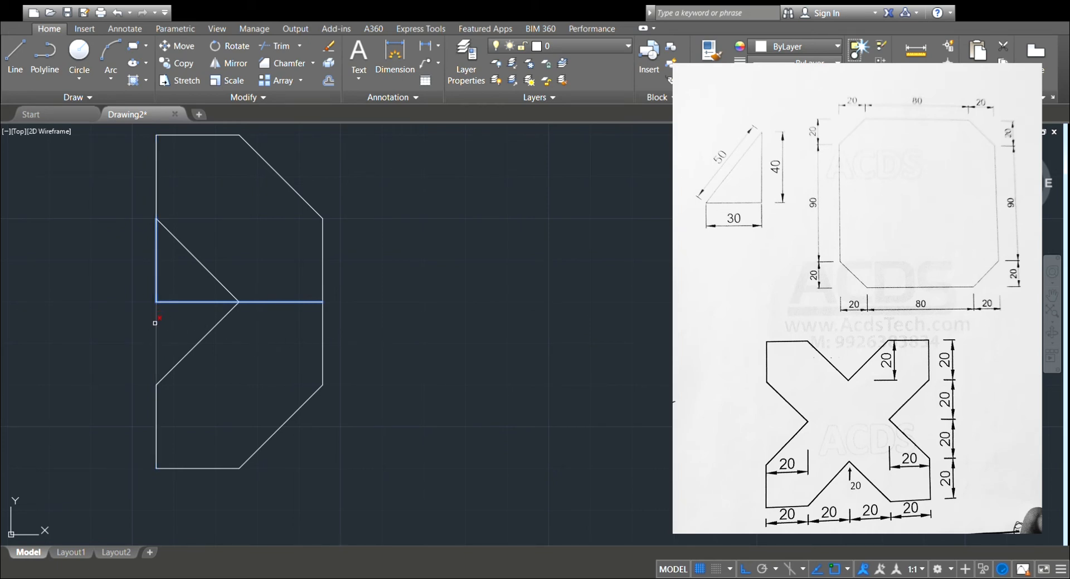
{"action": "left_click", "coordinate": [155, 324]}
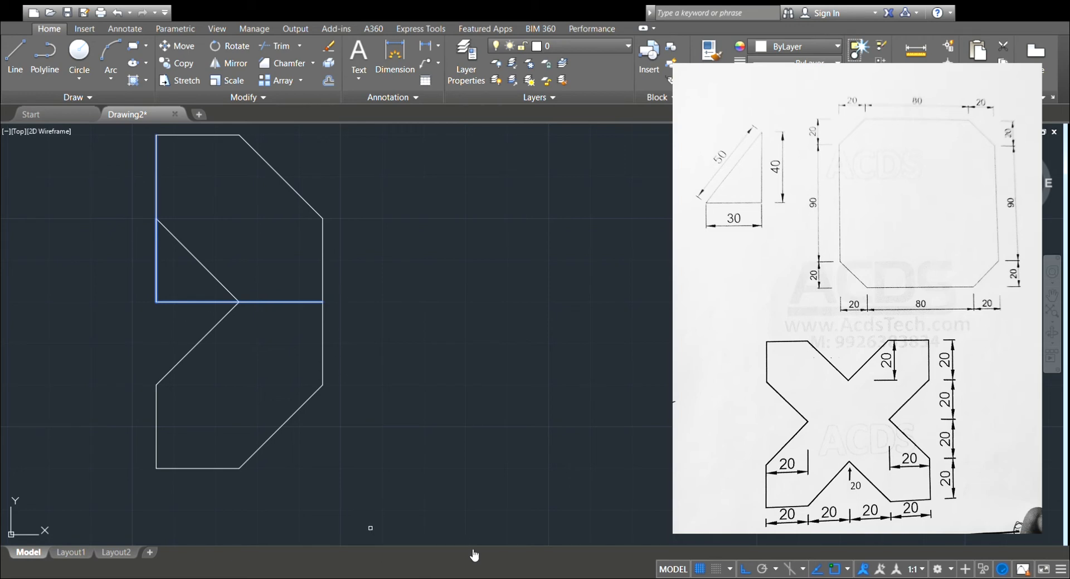
{"action": "left_click", "coordinate": [499, 552]}
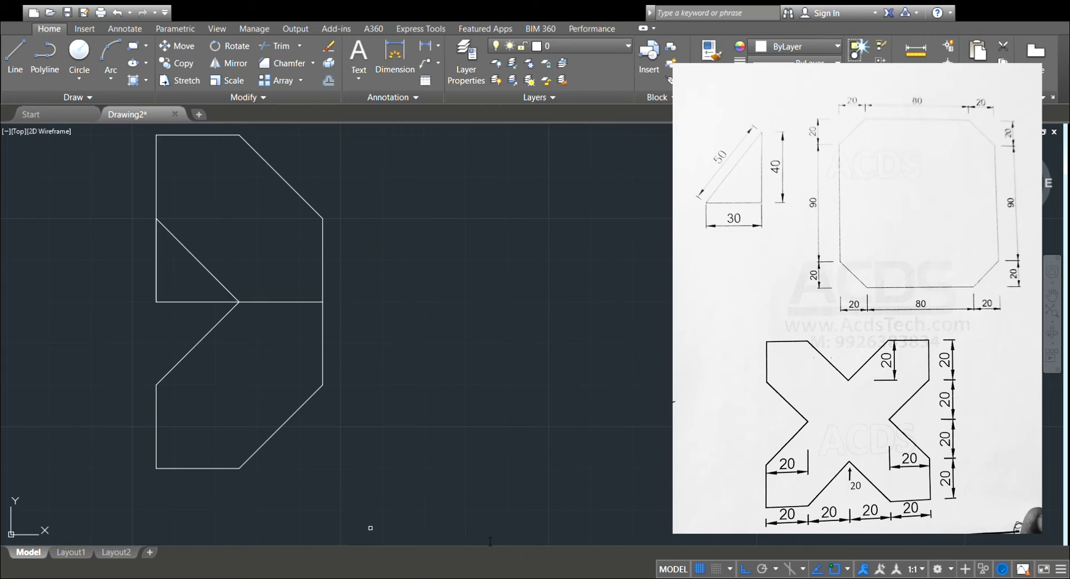
{"action": "left_click", "coordinate": [210, 303]}
{"action": "left_click", "coordinate": [155, 255]}
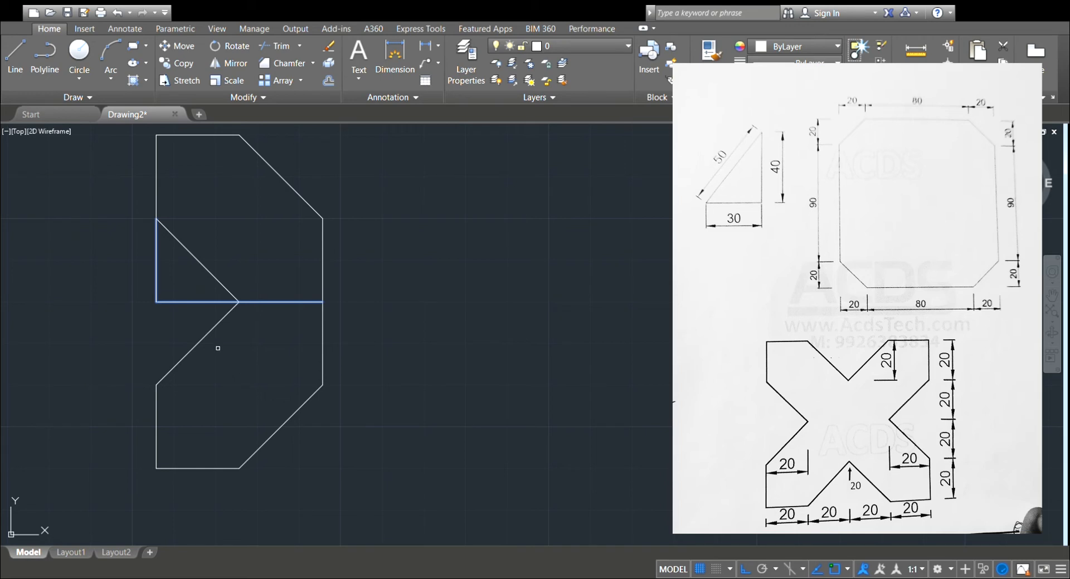
{"action": "key", "text": "Delete"}
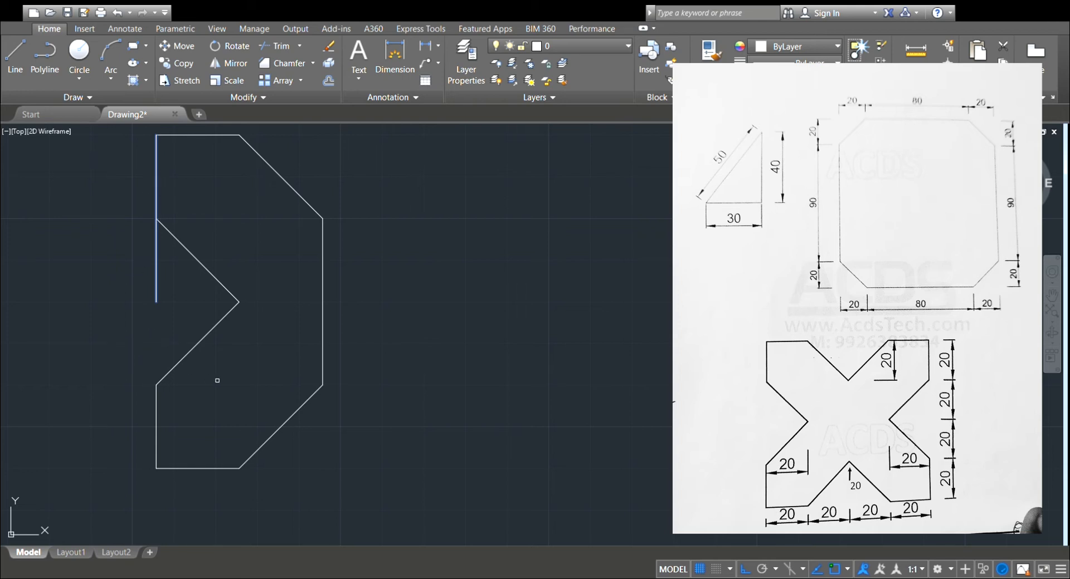
Delete the upper left vertical line that runs past the upper inner diagonal's outer end.
{"action": "key", "text": "Escape"}
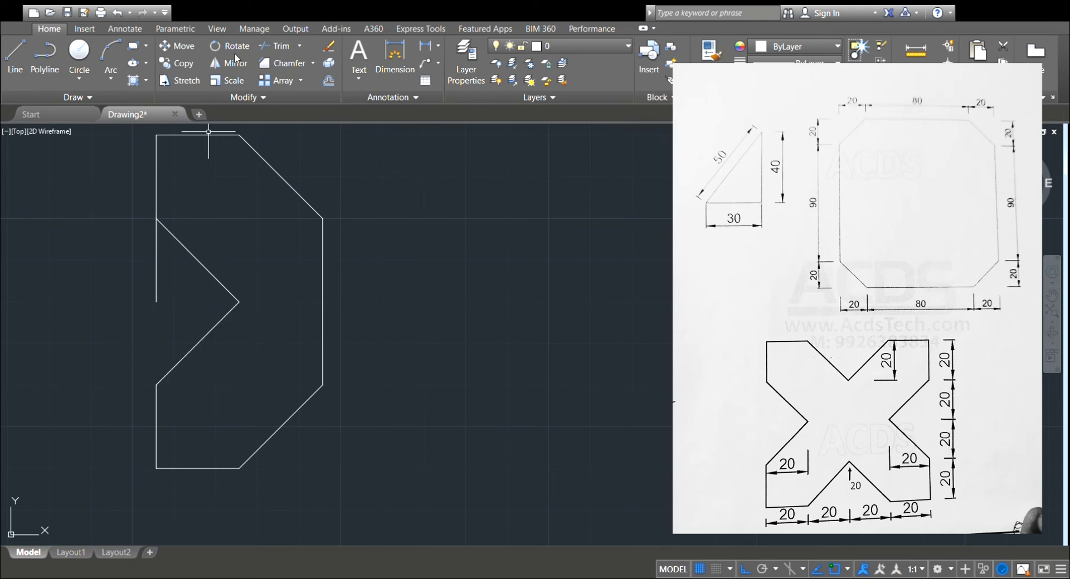
{"action": "left_click", "coordinate": [274, 46]}
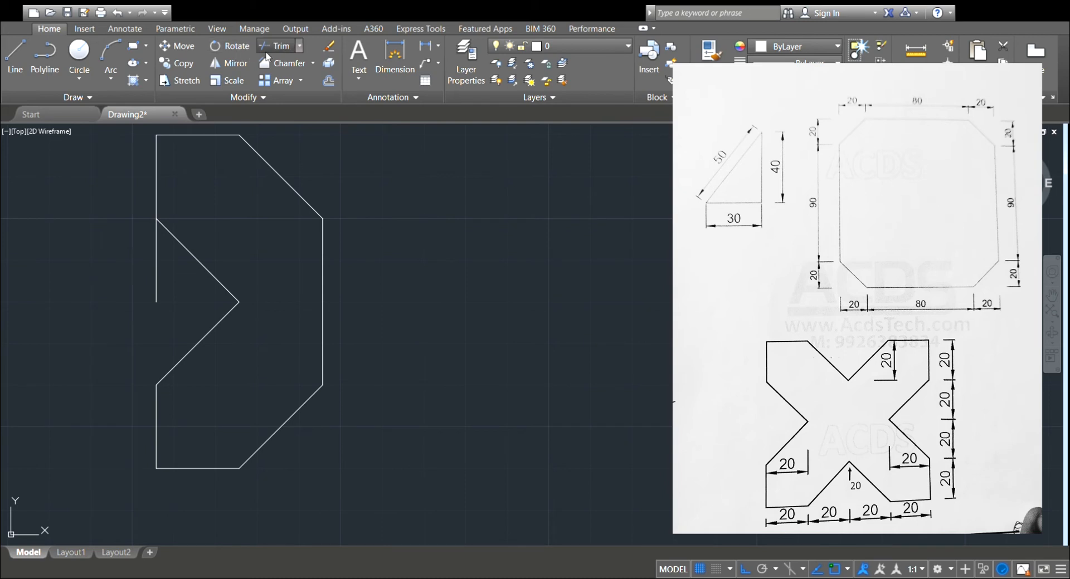
{"action": "left_click", "coordinate": [156, 267]}
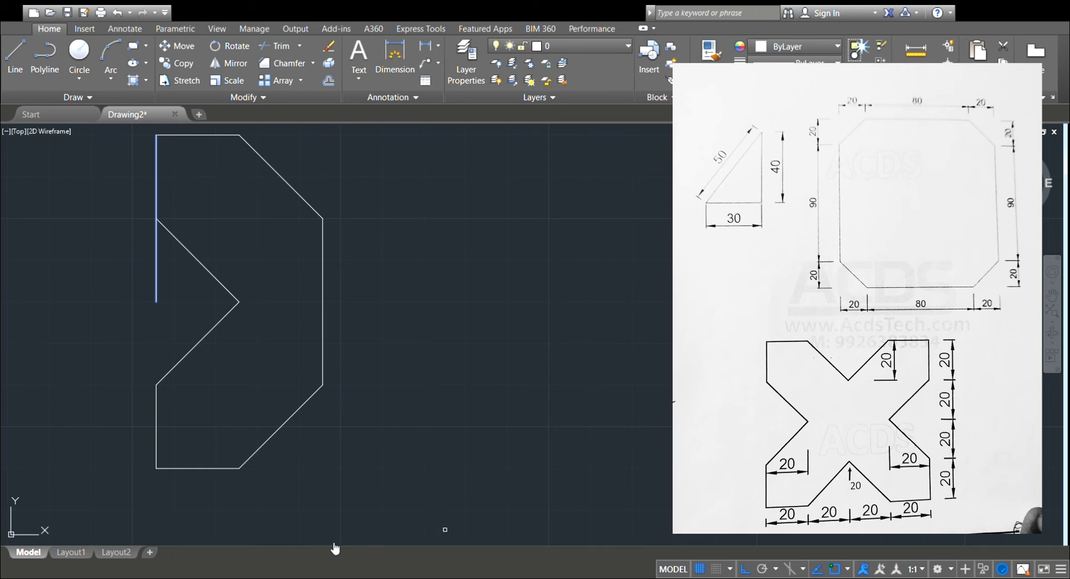
{"action": "key", "text": "Escape"}
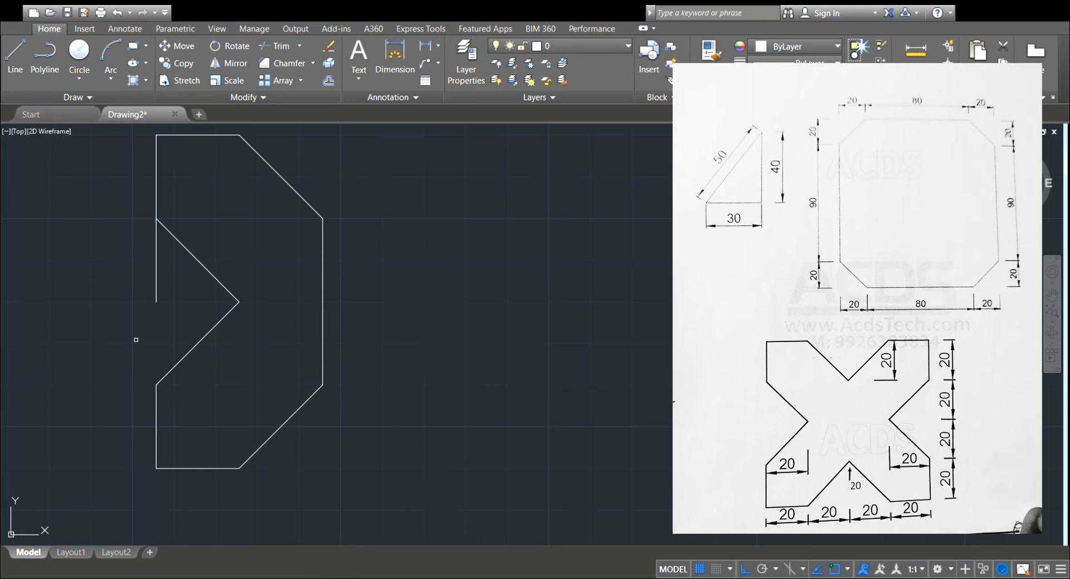
{"action": "left_click", "coordinate": [155, 248]}
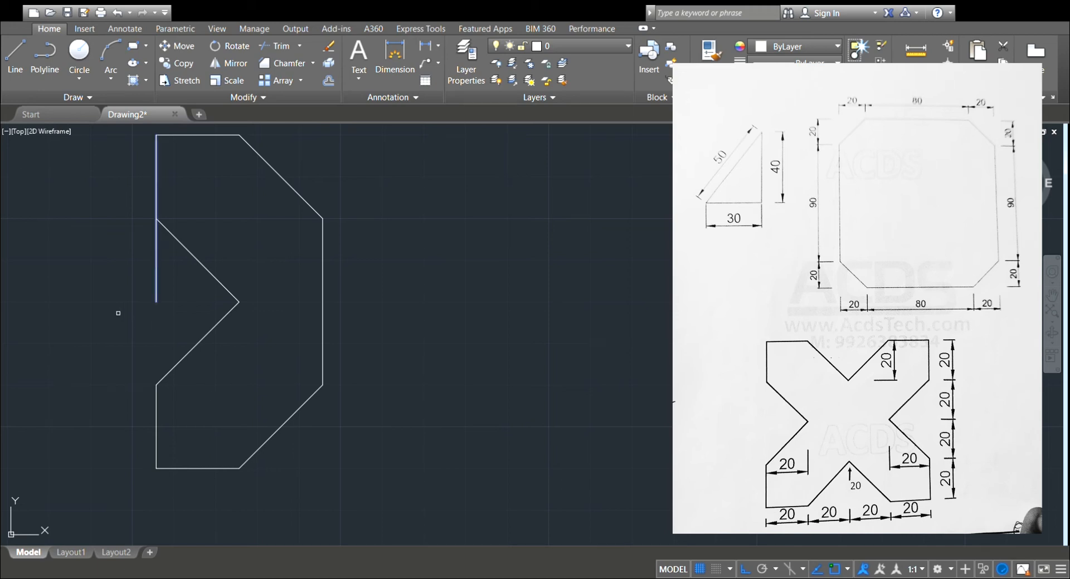
{"action": "key", "text": "Delete"}
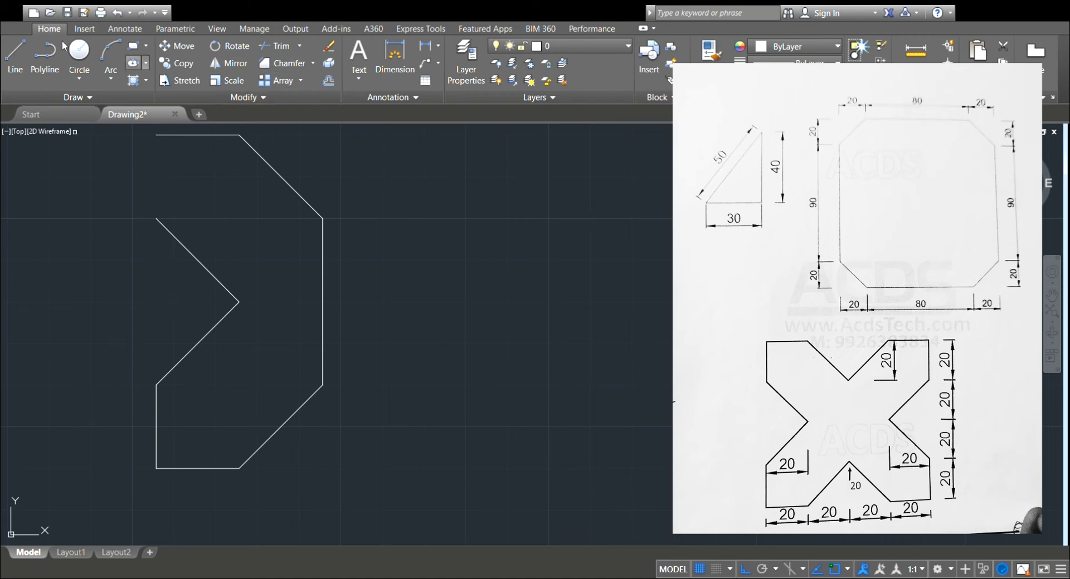
Draw a vertical line from the top edge's left end down to the upper inner diagonal's outer end.
{"action": "left_click", "coordinate": [15, 56]}
{"action": "left_click", "coordinate": [156, 135]}
{"action": "left_click", "coordinate": [156, 218]}
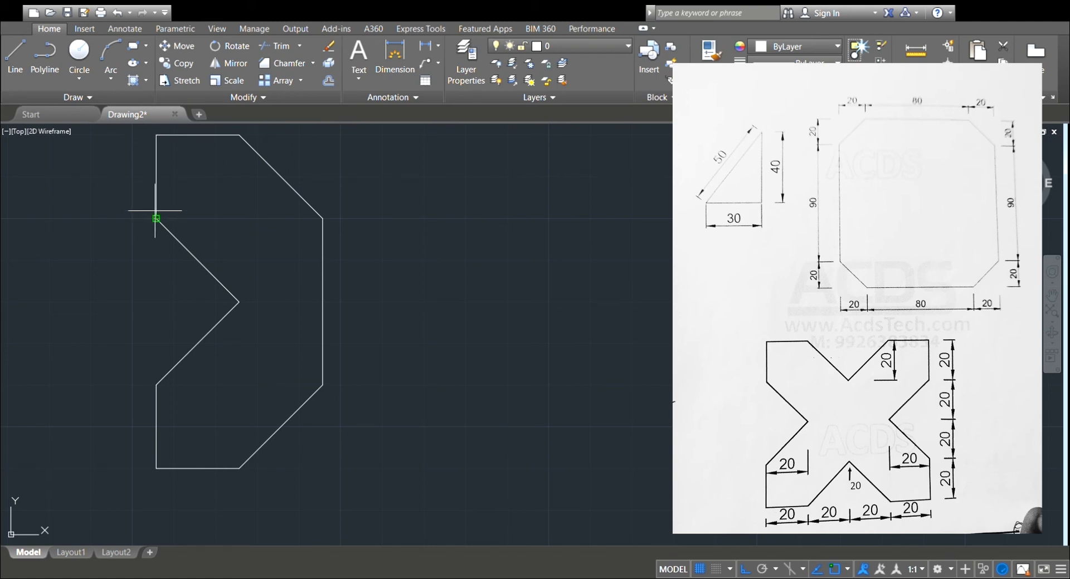
{"action": "key", "text": "Escape"}
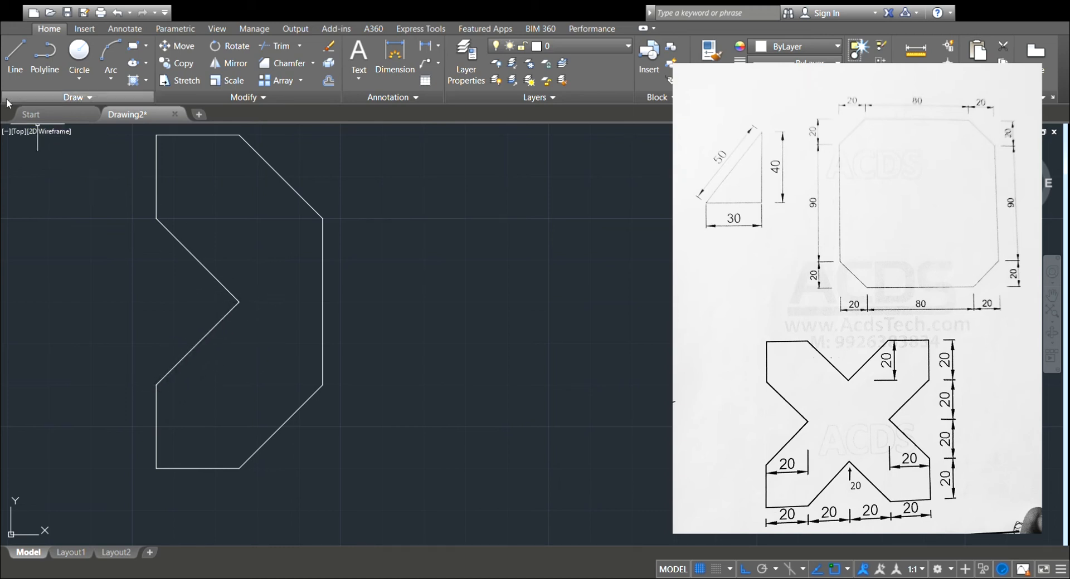
Mirror the half figure about its right vertical edge, keeping the original, and erase the shared vertical line in the middle.
{"action": "left_click", "coordinate": [233, 64]}
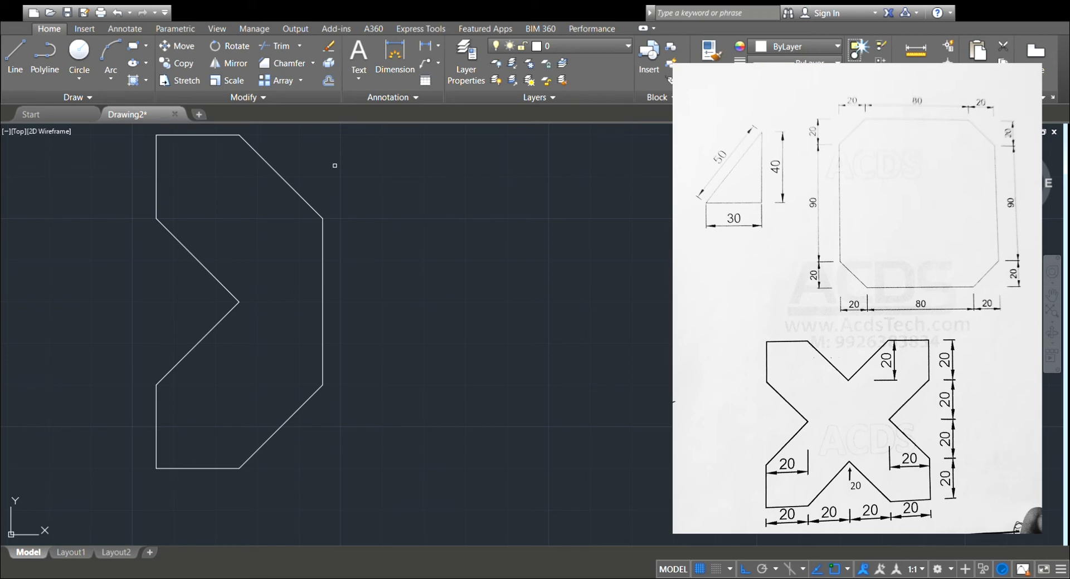
{"action": "scroll", "coordinate": [312, 175], "scroll_direction": "down", "scroll_amount": 2}
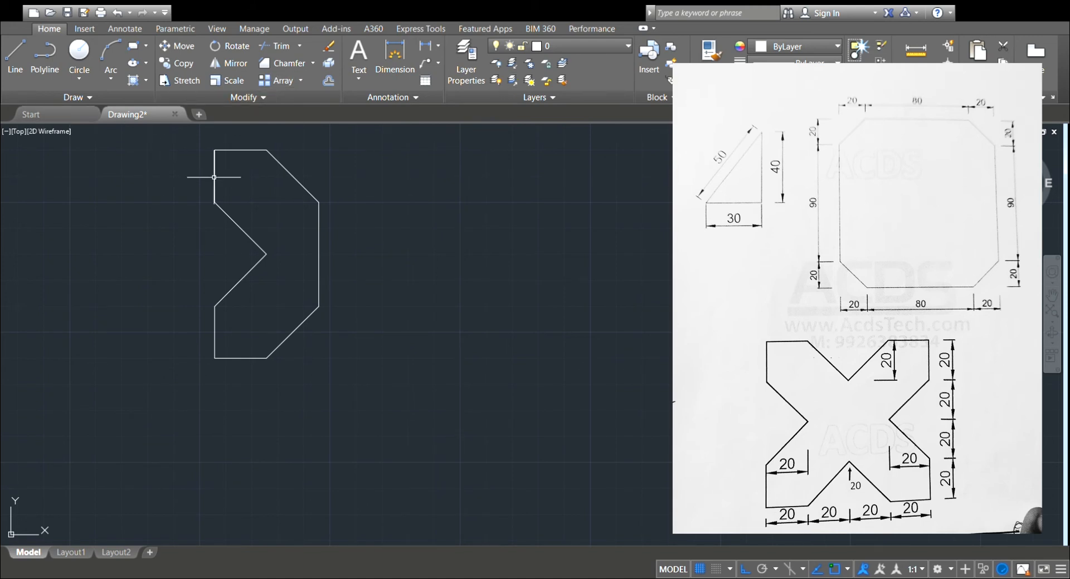
{"action": "mouse_move", "coordinate": [157, 144]}
{"action": "left_mouse_down"}
{"action": "mouse_move", "coordinate": [304, 130]}
{"action": "mouse_move", "coordinate": [370, 275]}
{"action": "mouse_move", "coordinate": [291, 411]}
{"action": "mouse_move", "coordinate": [162, 358]}
{"action": "left_mouse_up"}
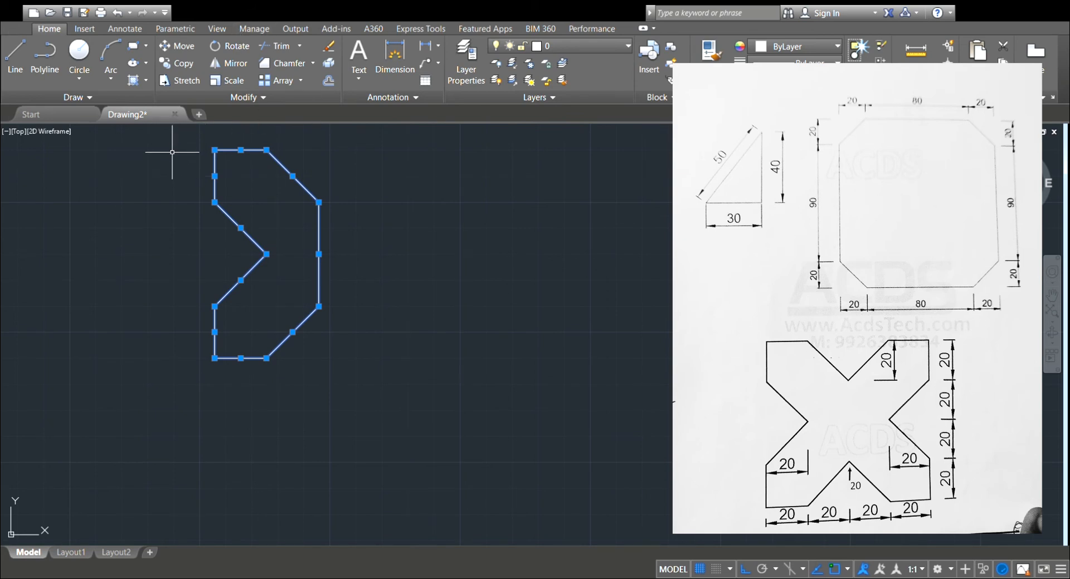
{"action": "key", "text": "Escape"}
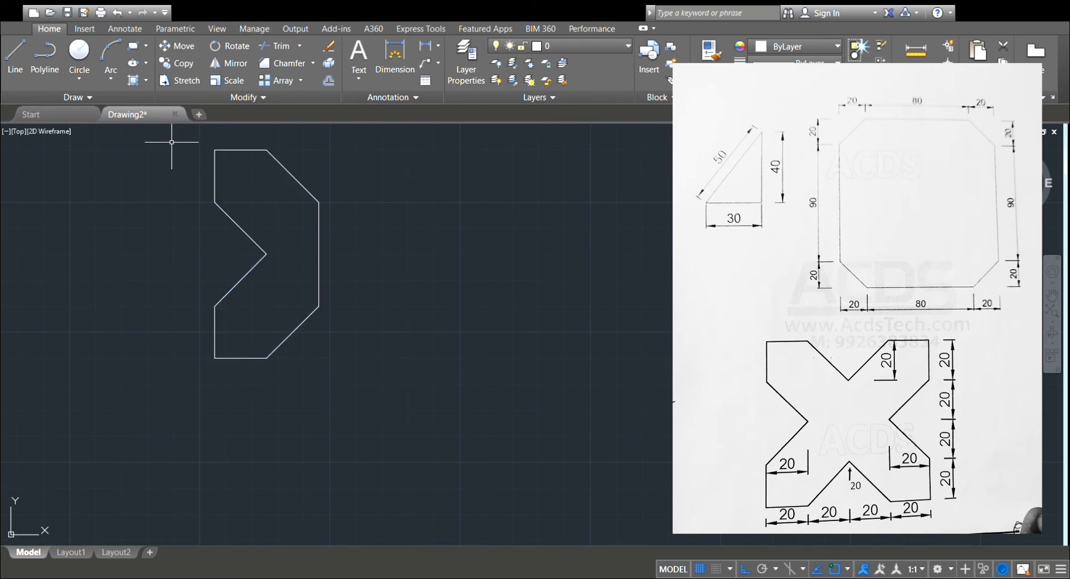
{"action": "mouse_move", "coordinate": [172, 142]}
{"action": "left_mouse_down"}
{"action": "mouse_move", "coordinate": [209, 133]}
{"action": "mouse_move", "coordinate": [334, 161]}
{"action": "mouse_move", "coordinate": [359, 184]}
{"action": "mouse_move", "coordinate": [376, 272]}
{"action": "mouse_move", "coordinate": [281, 403]}
{"action": "mouse_move", "coordinate": [190, 426]}
{"action": "mouse_move", "coordinate": [174, 412]}
{"action": "mouse_move", "coordinate": [184, 407]}
{"action": "left_mouse_up"}
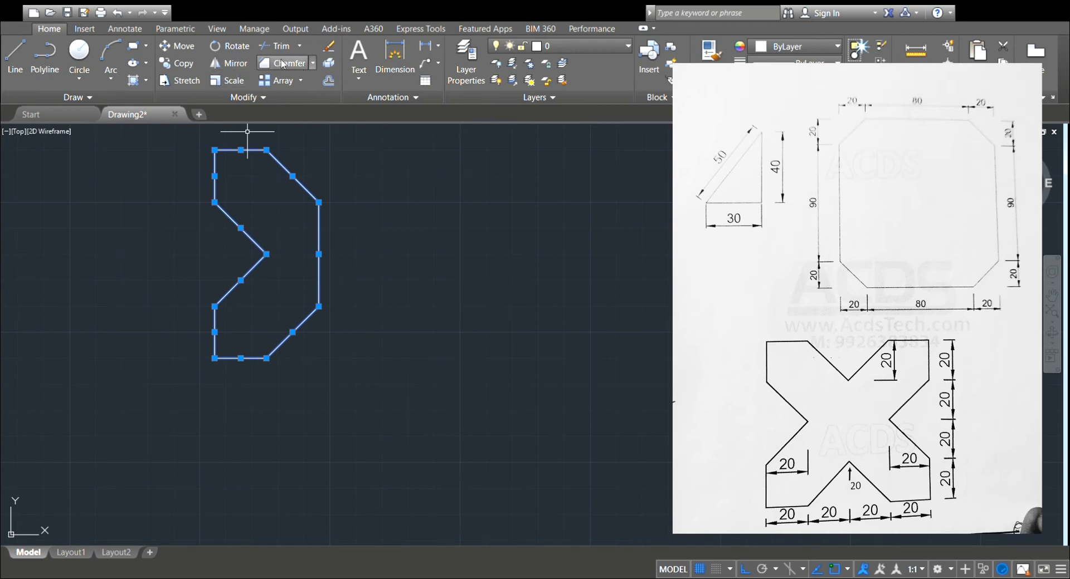
{"action": "left_click", "coordinate": [244, 65]}
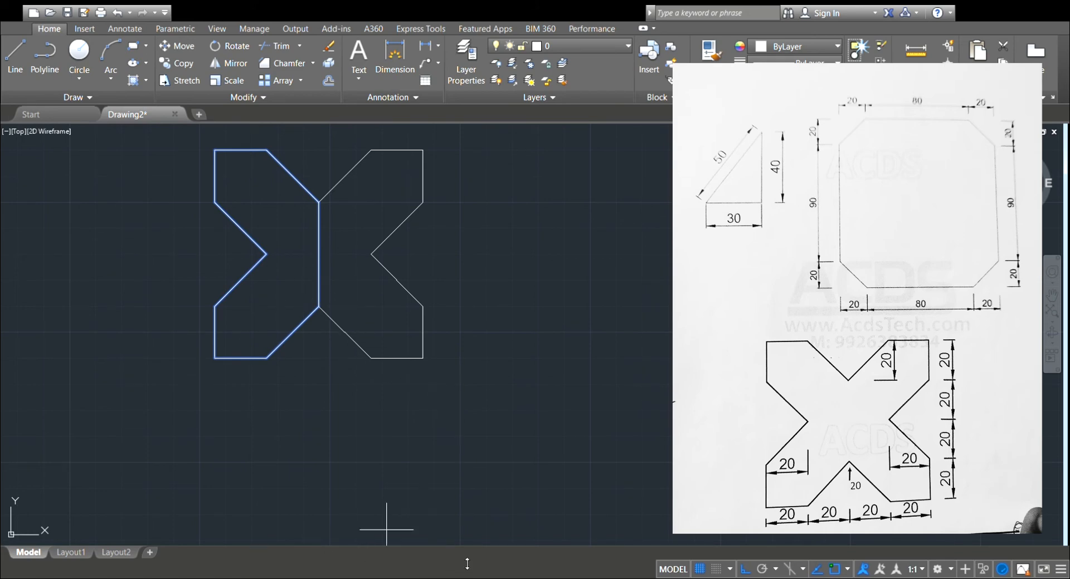
{"action": "key", "text": "Return"}
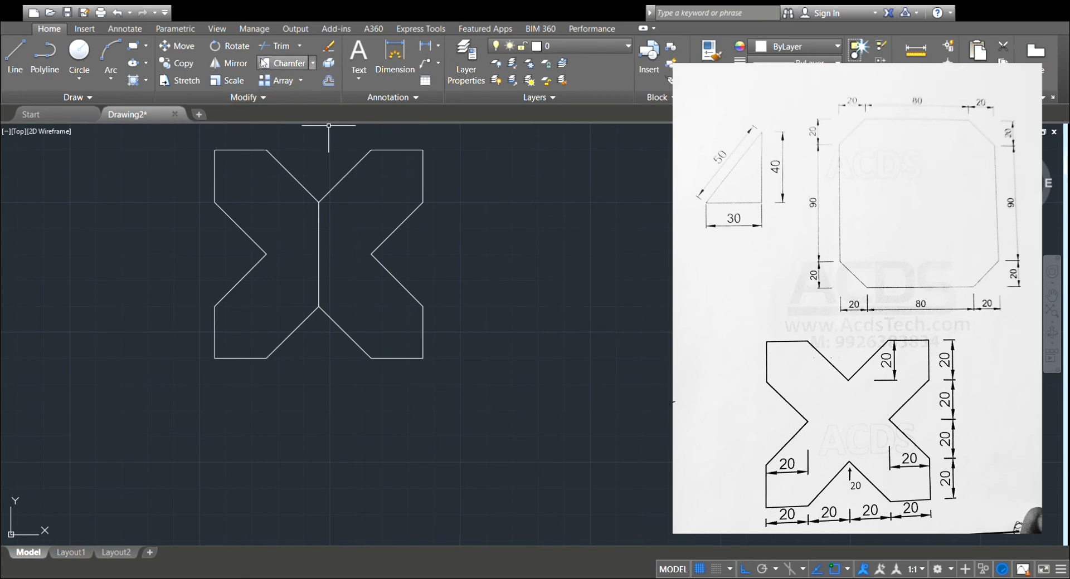
{"action": "left_click", "coordinate": [297, 63]}
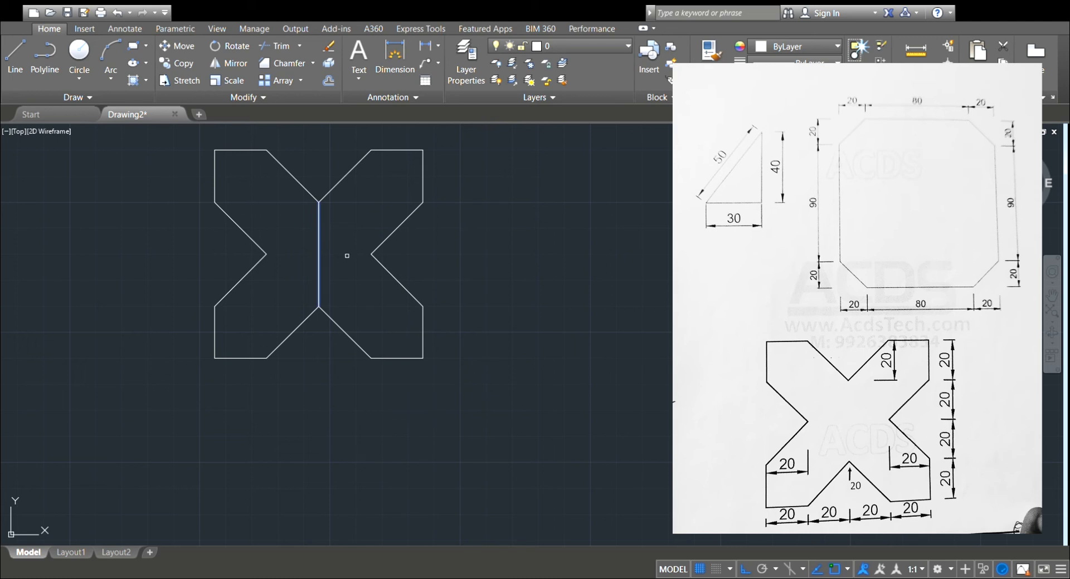
{"action": "key", "text": "Return"}
Add linear dimensions to the X figure's upper right vertical edge and its upper left horizontal edge.
{"action": "left_click", "coordinate": [405, 74]}
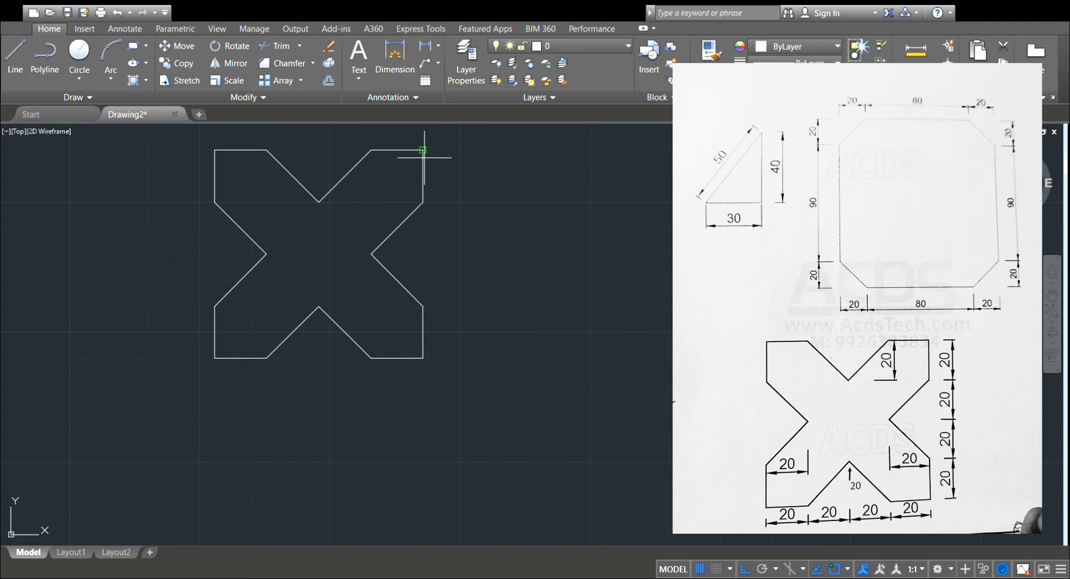
{"action": "scroll", "coordinate": [435, 167], "scroll_direction": "up", "scroll_amount": 2}
{"action": "scroll", "coordinate": [438, 166], "scroll_direction": "up", "scroll_amount": 2}
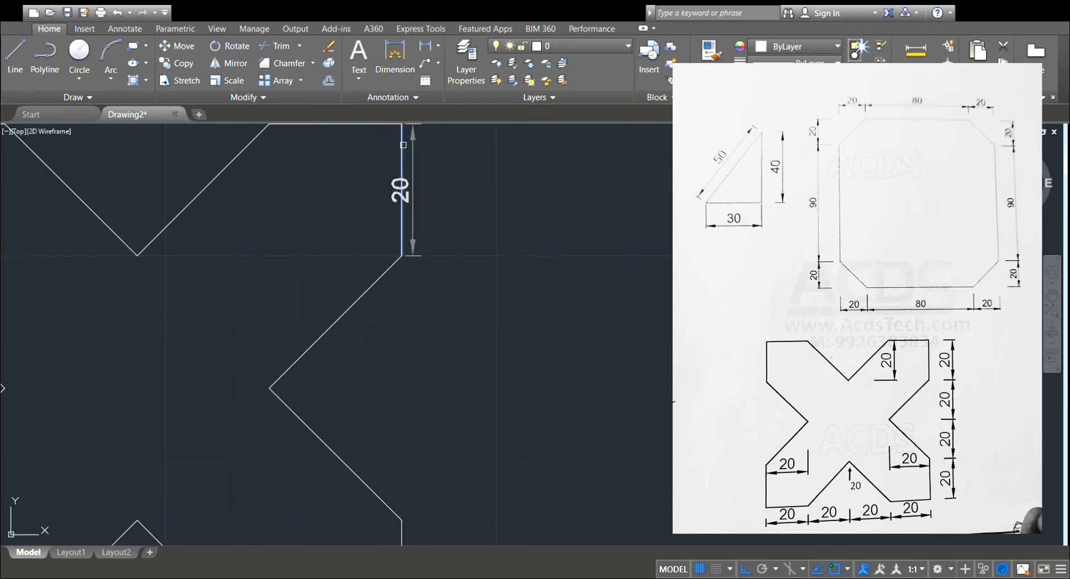
{"action": "left_click", "coordinate": [463, 167]}
{"action": "scroll", "coordinate": [464, 167], "scroll_direction": "down", "scroll_amount": 3}
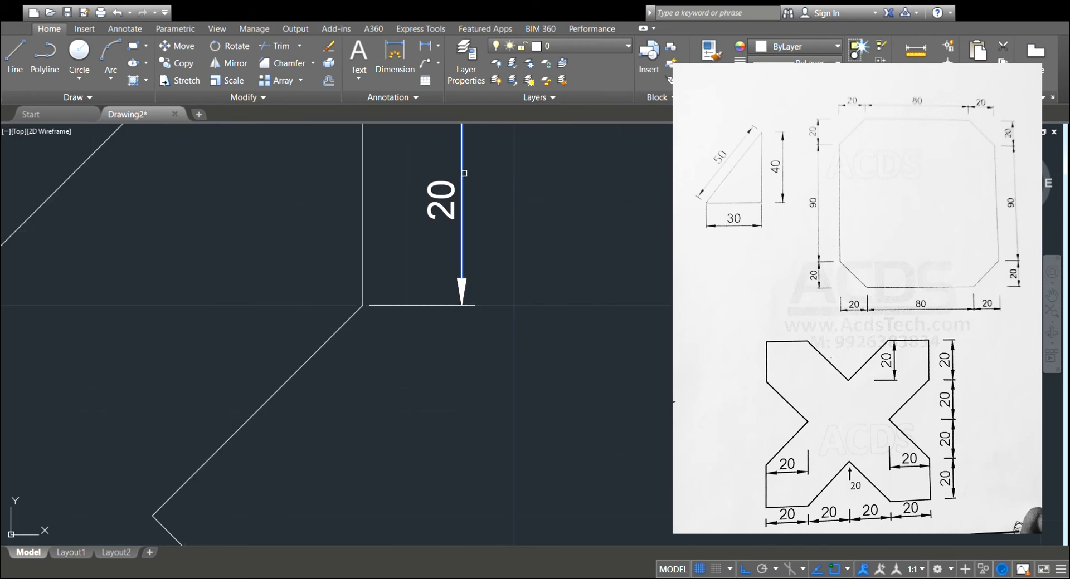
{"action": "scroll", "coordinate": [466, 174], "scroll_direction": "down", "scroll_amount": 1}
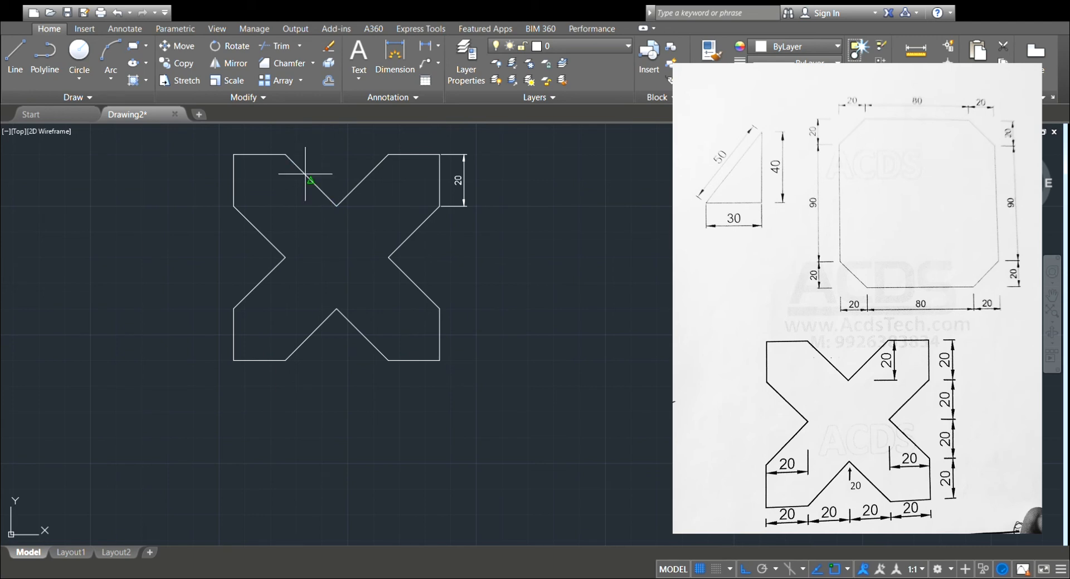
{"action": "left_click", "coordinate": [254, 155]}
{"action": "left_click", "coordinate": [252, 138]}
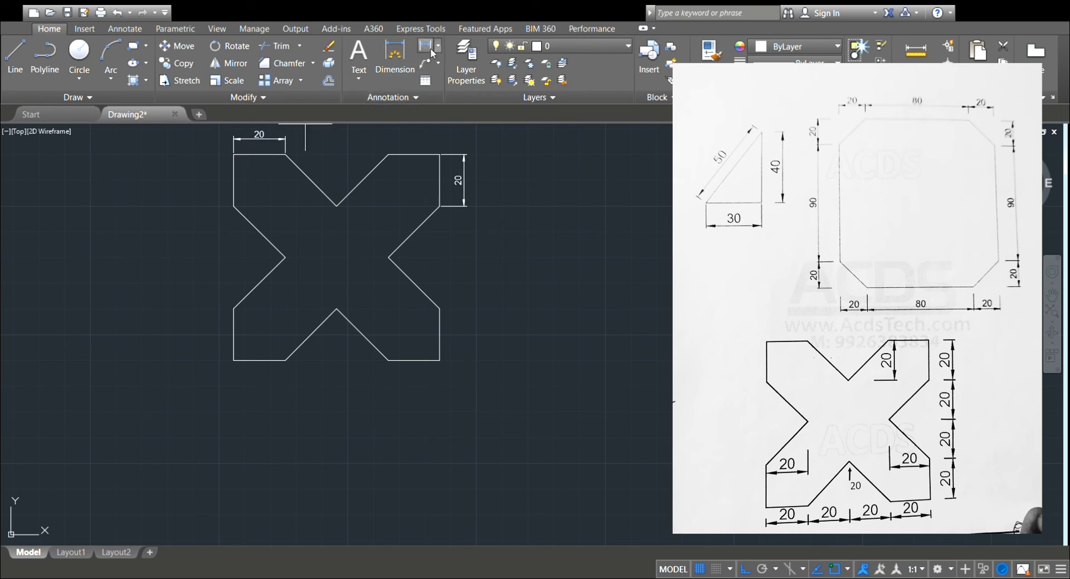
Add an aligned dimension to the diagonal from the upper left arm to the top notch, placed below the diagonal.
{"action": "left_click", "coordinate": [439, 49]}
{"action": "left_click", "coordinate": [445, 93]}
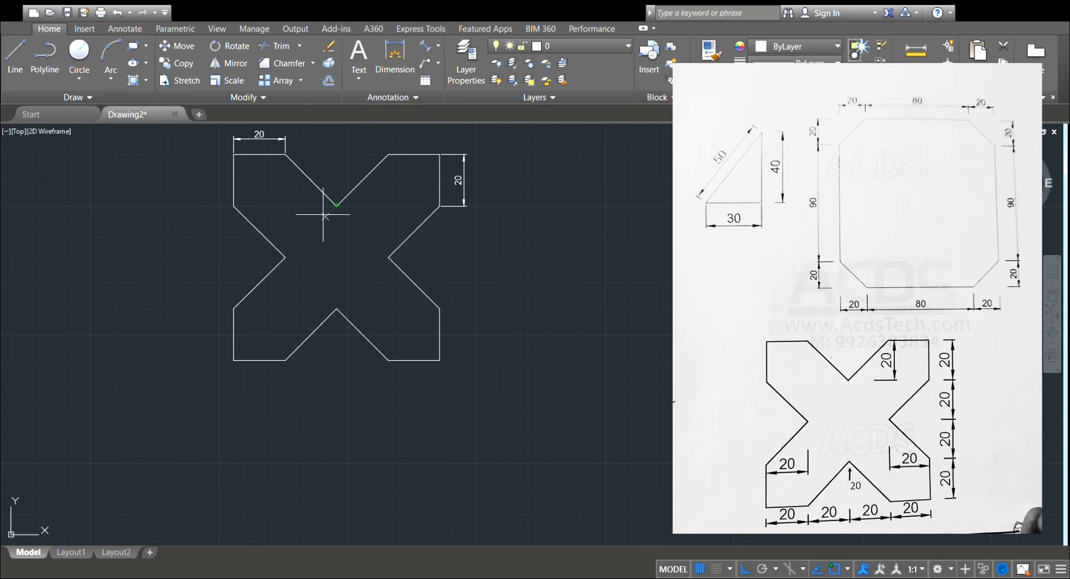
{"action": "left_click", "coordinate": [285, 156]}
{"action": "left_click", "coordinate": [278, 200]}
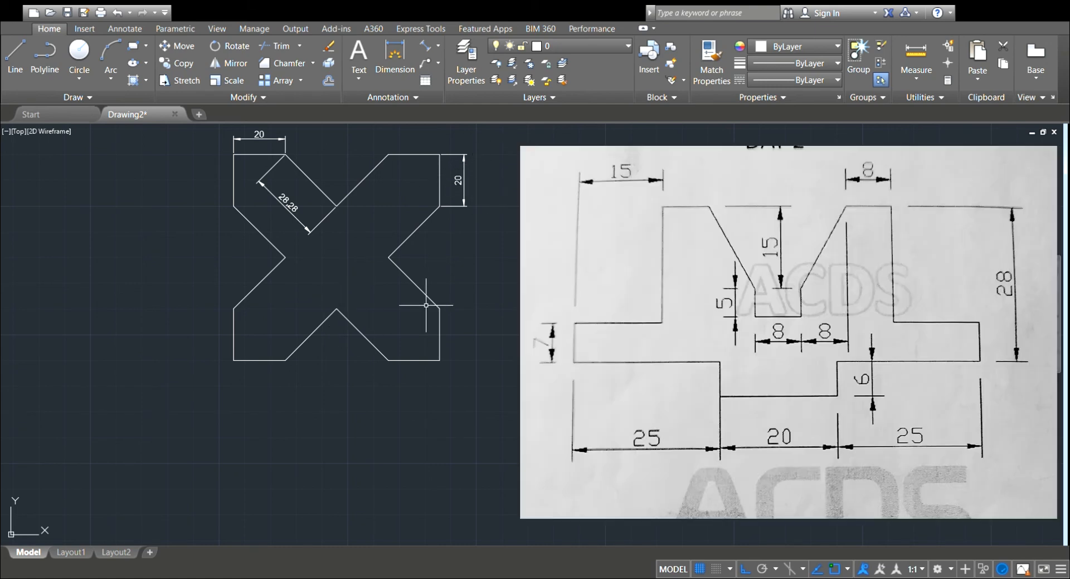
In empty drawing space, draw a vertical line 7 units downward, continuing with a horizontal line 25 units to the right.
{"action": "mouse_move", "coordinate": [517, 258]}
{"action": "middle_mouse_down"}
{"action": "mouse_move", "coordinate": [232, 316]}
{"action": "mouse_move", "coordinate": [165, 318]}
{"action": "middle_mouse_up"}
{"action": "mouse_move", "coordinate": [362, 310]}
{"action": "middle_mouse_down"}
{"action": "mouse_move", "coordinate": [225, 338]}
{"action": "mouse_move", "coordinate": [317, 333]}
{"action": "middle_mouse_up"}
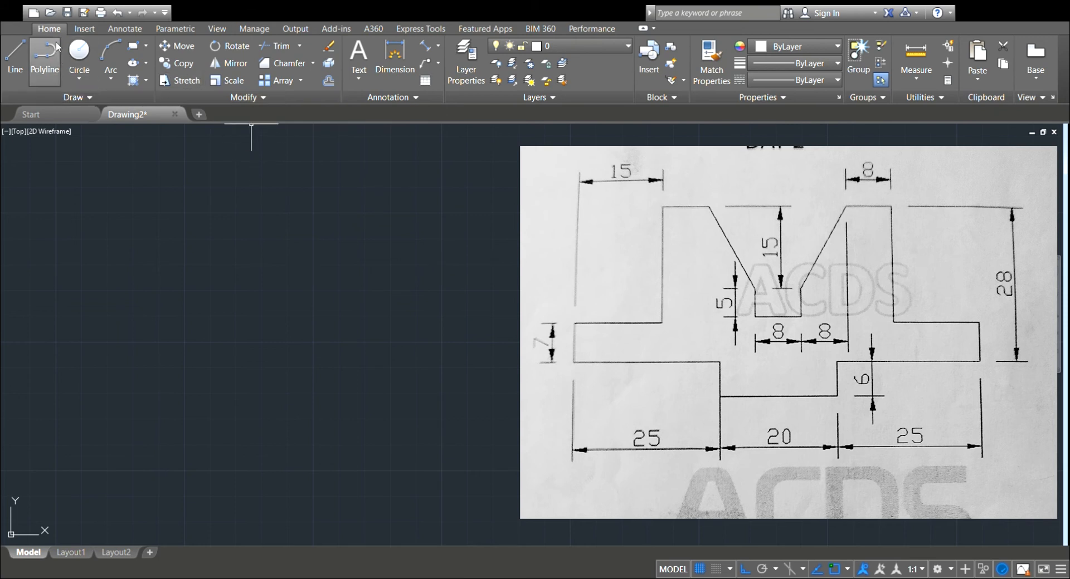
{"action": "left_click", "coordinate": [8, 57]}
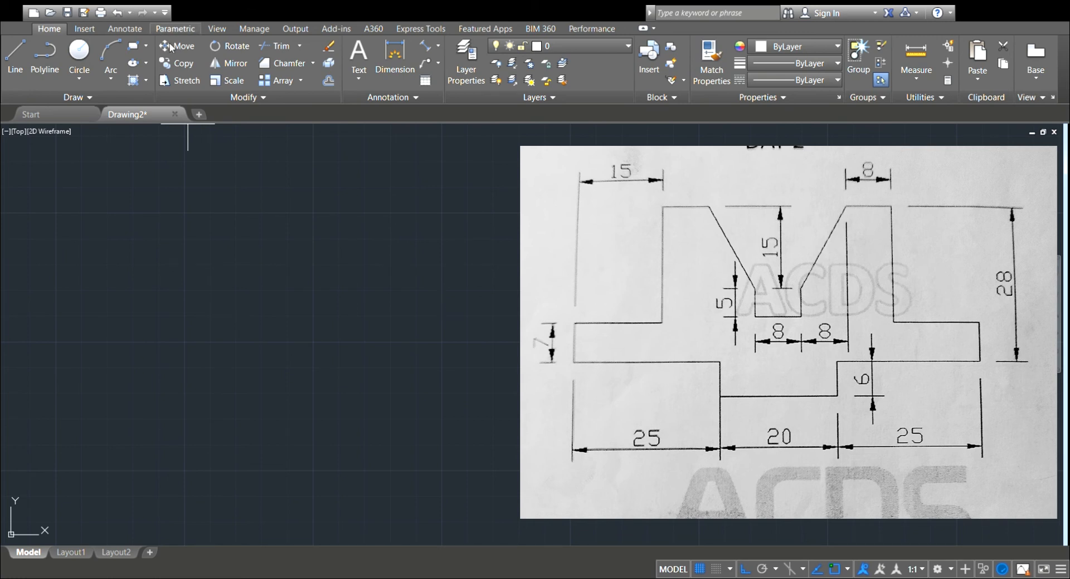
{"action": "left_click", "coordinate": [21, 62]}
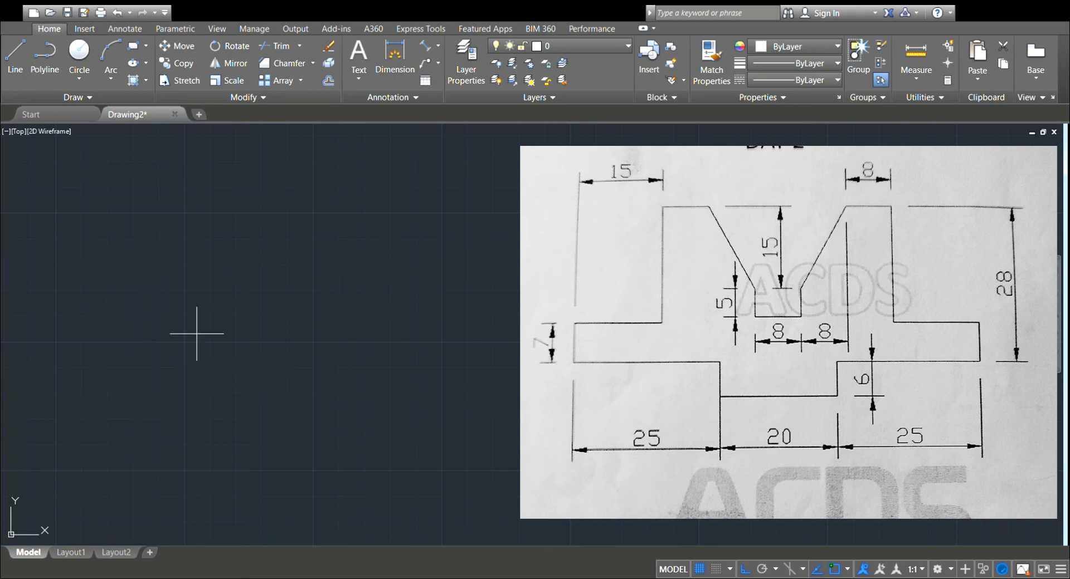
{"action": "left_click", "coordinate": [174, 291]}
{"action": "type", "text": "7"}
{"action": "key", "text": "Return"}
{"action": "scroll", "coordinate": [238, 331], "scroll_direction": "up", "scroll_amount": 4}
{"action": "middle_click_drag", "start_coordinate": [238, 331], "coordinate": [249, 449]}
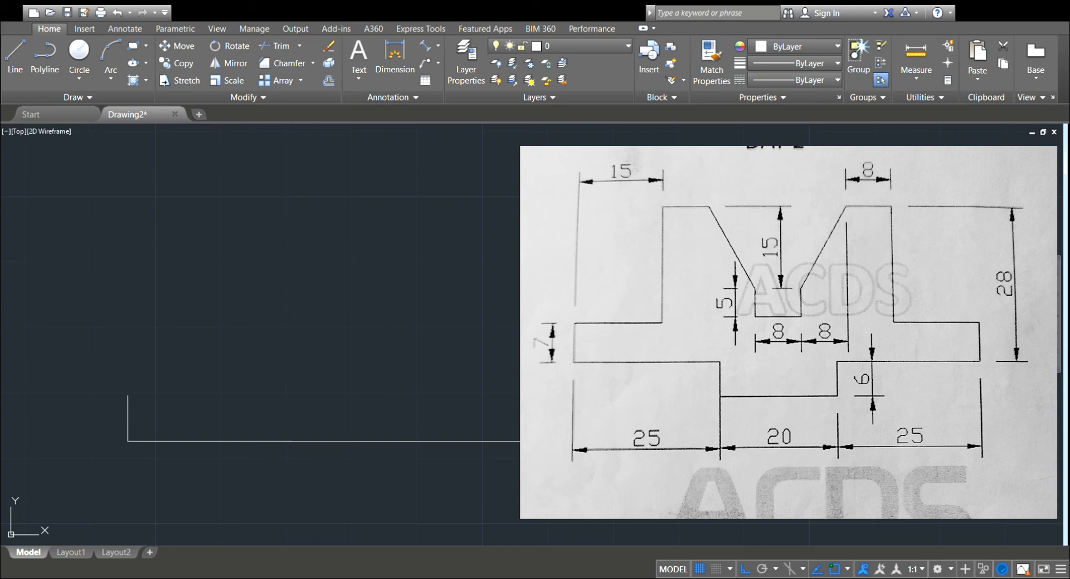
{"action": "middle_click_drag", "start_coordinate": [274, 405], "coordinate": [255, 298]}
{"action": "type", "text": "25"}
{"action": "key", "text": "Return"}
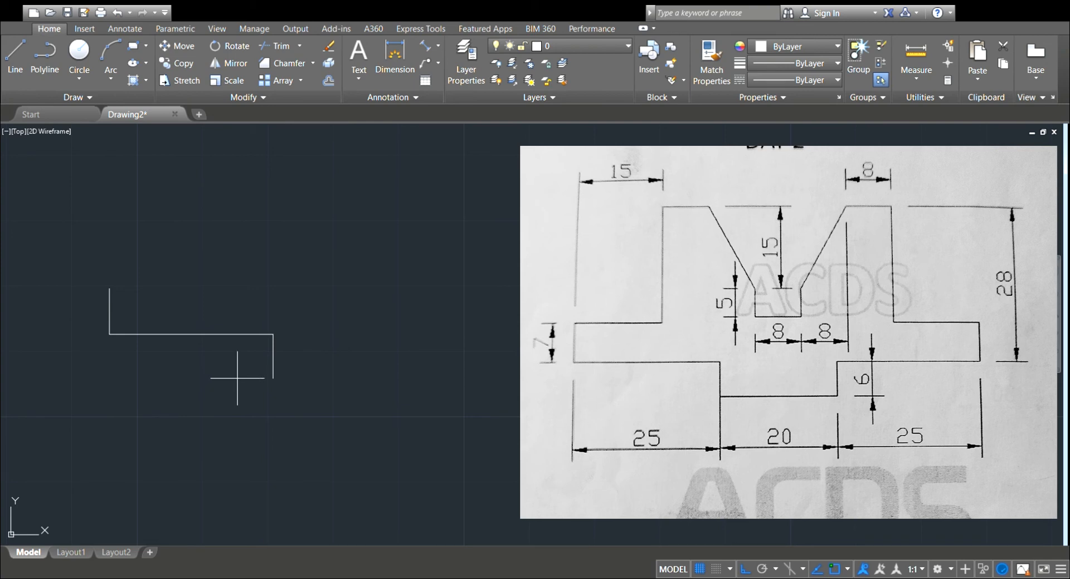
Continue the profile 6 units downward and 10 units to the right, ending the line at the middle of the base.
{"action": "type", "text": "6"}
{"action": "key", "text": "Return"}
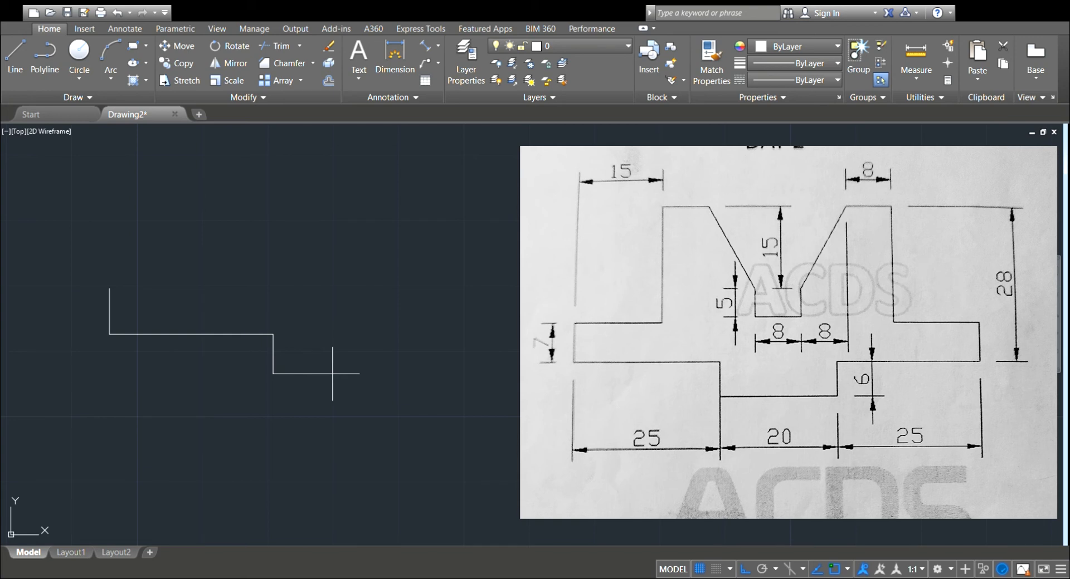
{"action": "type", "text": "10"}
{"action": "key", "text": "Return"}
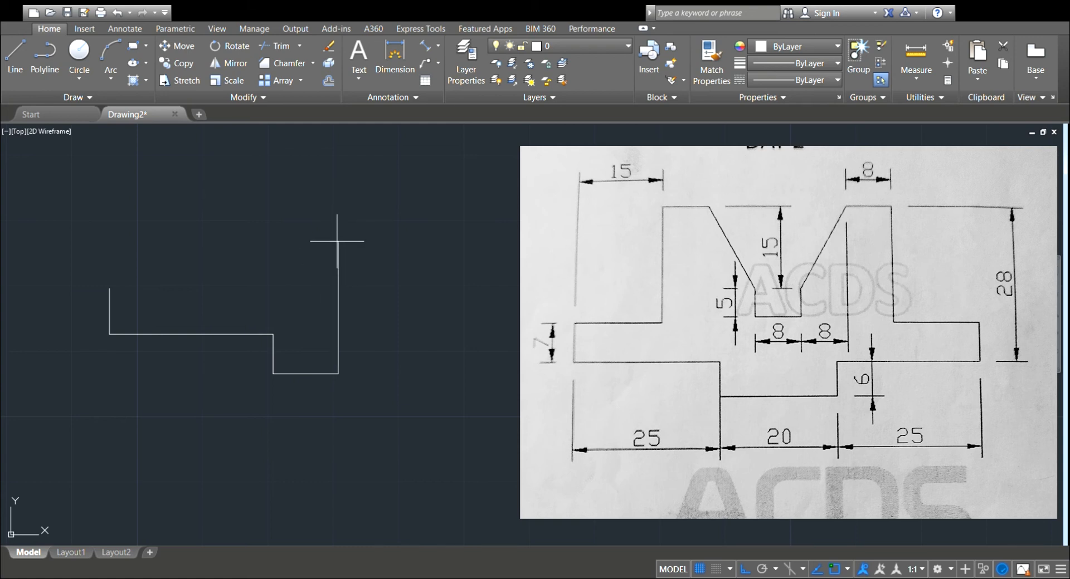
{"action": "key", "text": "Escape"}
From the upper end of the 7-unit left edge, draw connected lines 15 units right, 21 units up and 8 units right.
{"action": "left_click", "coordinate": [13, 53]}
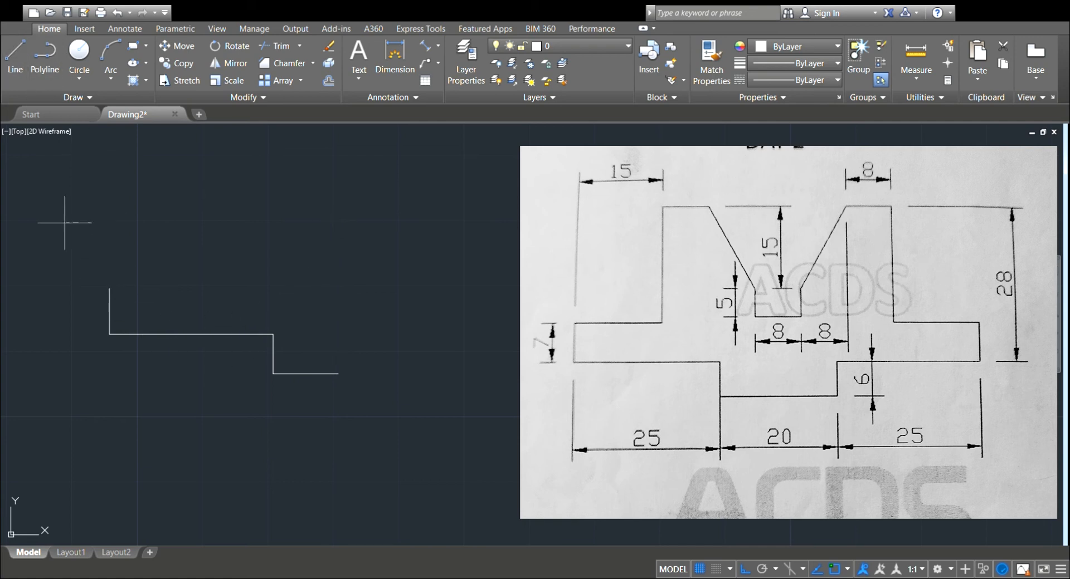
{"action": "left_click", "coordinate": [109, 288]}
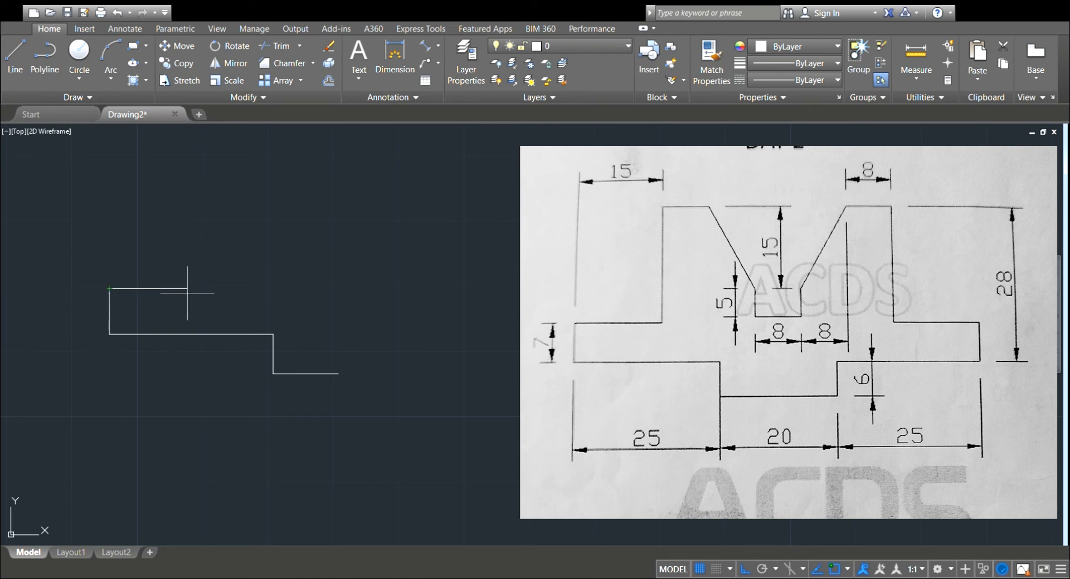
{"action": "left_click", "coordinate": [207, 289]}
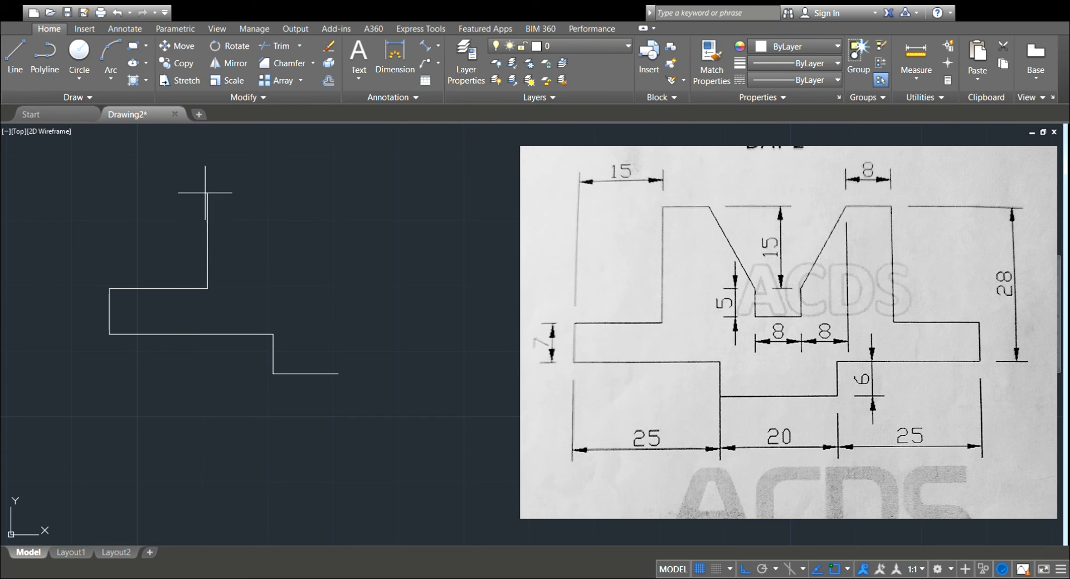
{"action": "type", "text": "21"}
{"action": "key", "text": "Return"}
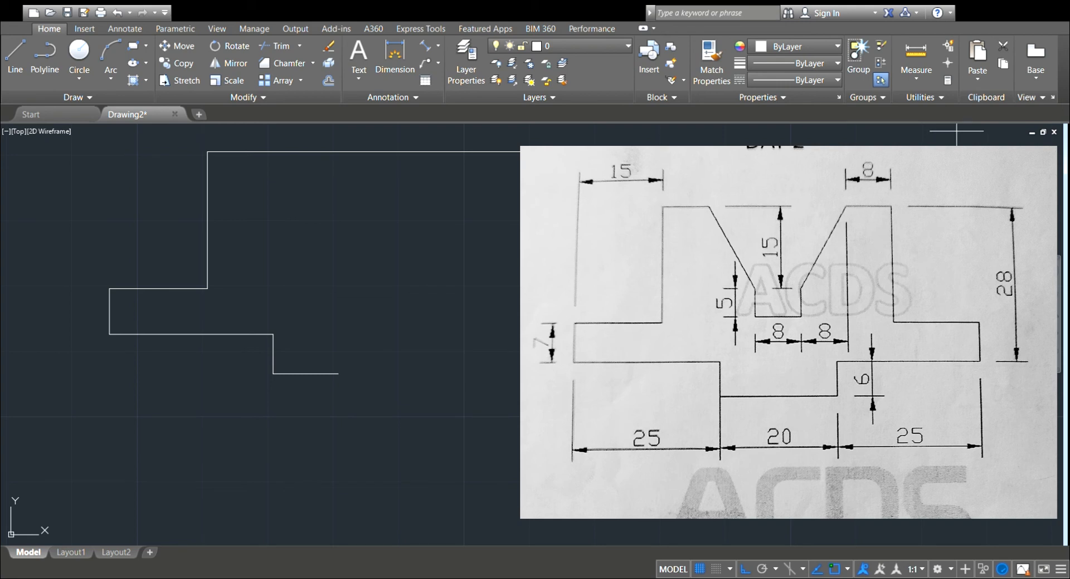
{"action": "left_click", "coordinate": [265, 155]}
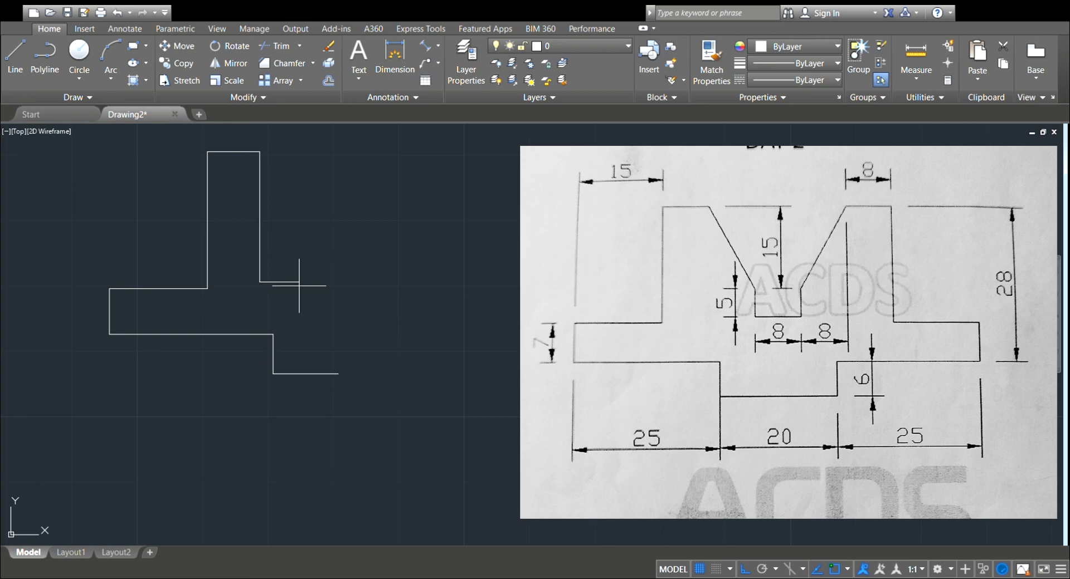
Continue the profile 8 units right and 5 units up, closing with a diagonal to the upper right corner of the 8-unit top edge.
{"action": "type", "text": "8"}
{"action": "key", "text": "Return"}
{"action": "left_click", "coordinate": [312, 261]}
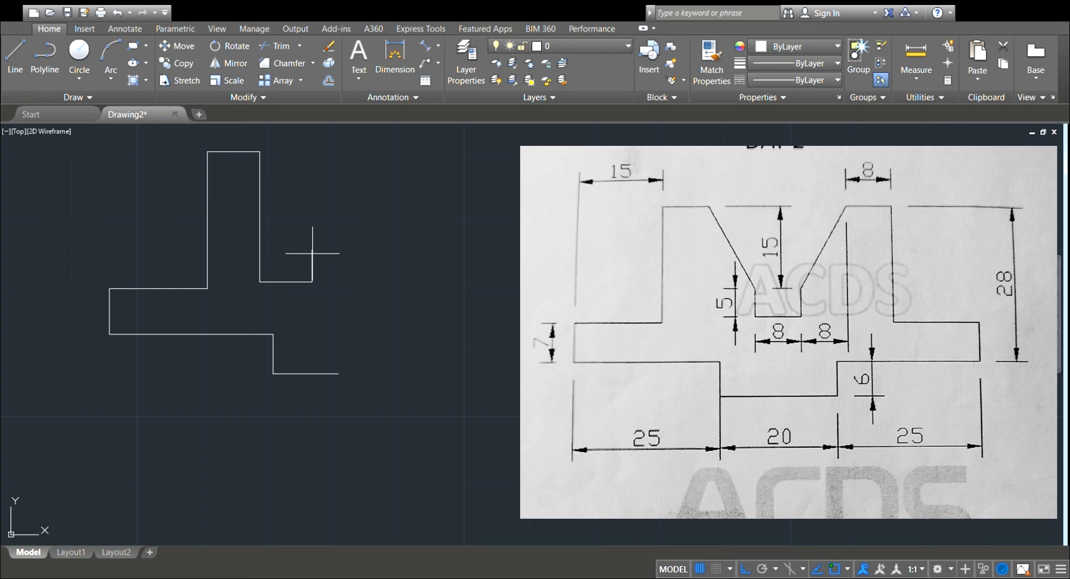
{"action": "type", "text": "5"}
{"action": "key", "text": "Return"}
{"action": "left_click", "coordinate": [260, 151]}
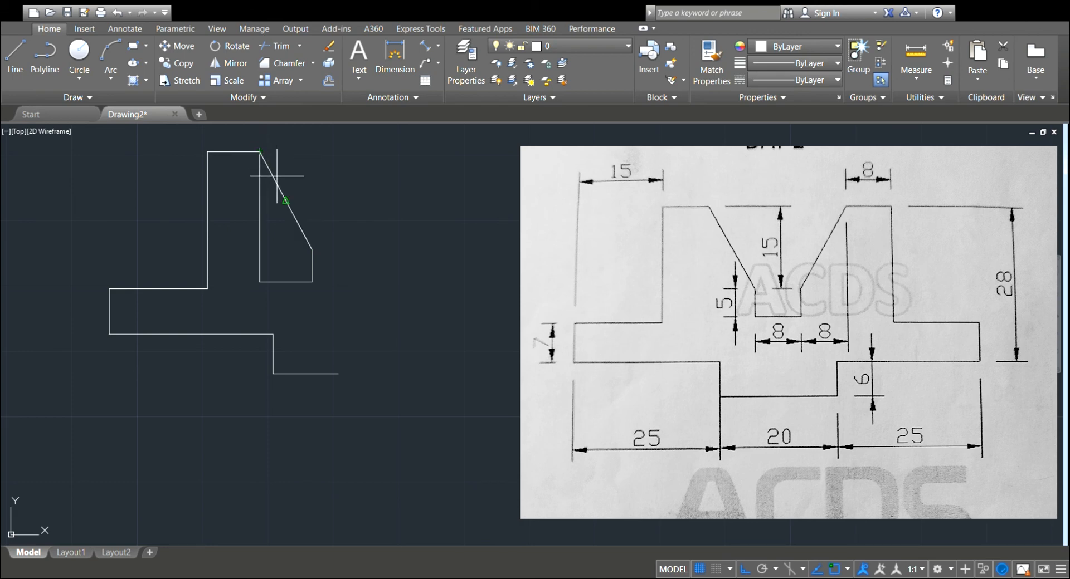
{"action": "key", "text": "Escape"}
Delete the vertical and horizontal helper lines below the diagonal, keeping the diagonal and the 5-unit notch edge.
{"action": "left_click", "coordinate": [293, 47]}
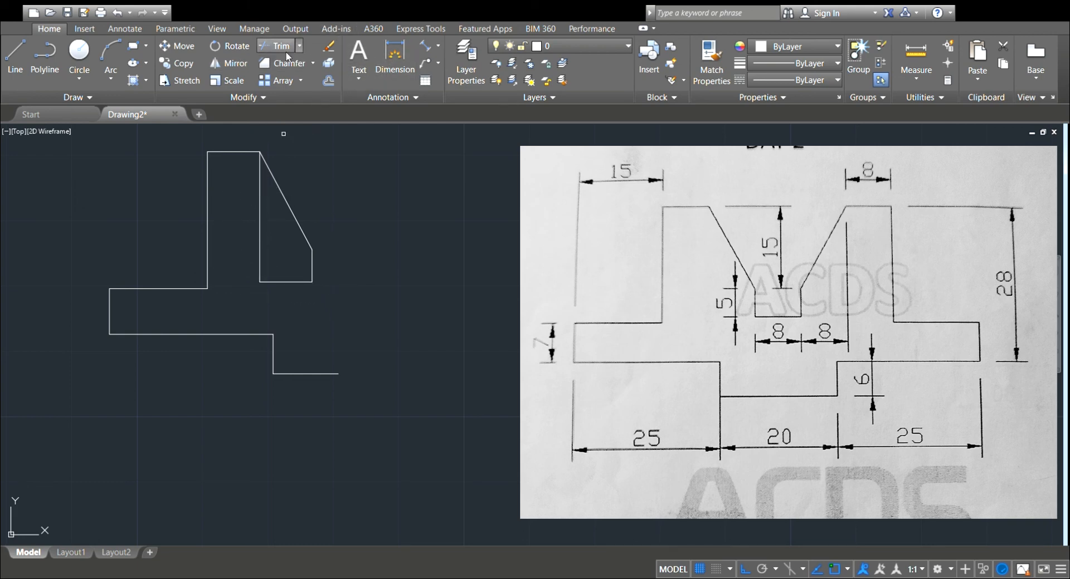
{"action": "left_click", "coordinate": [258, 213]}
{"action": "left_click", "coordinate": [275, 281]}
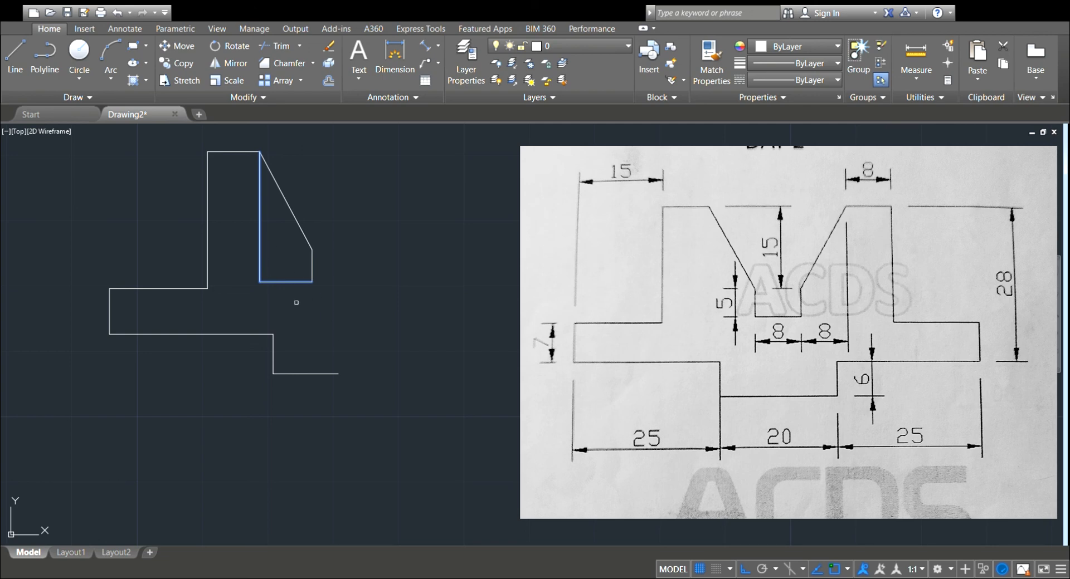
{"action": "left_click", "coordinate": [491, 551]}
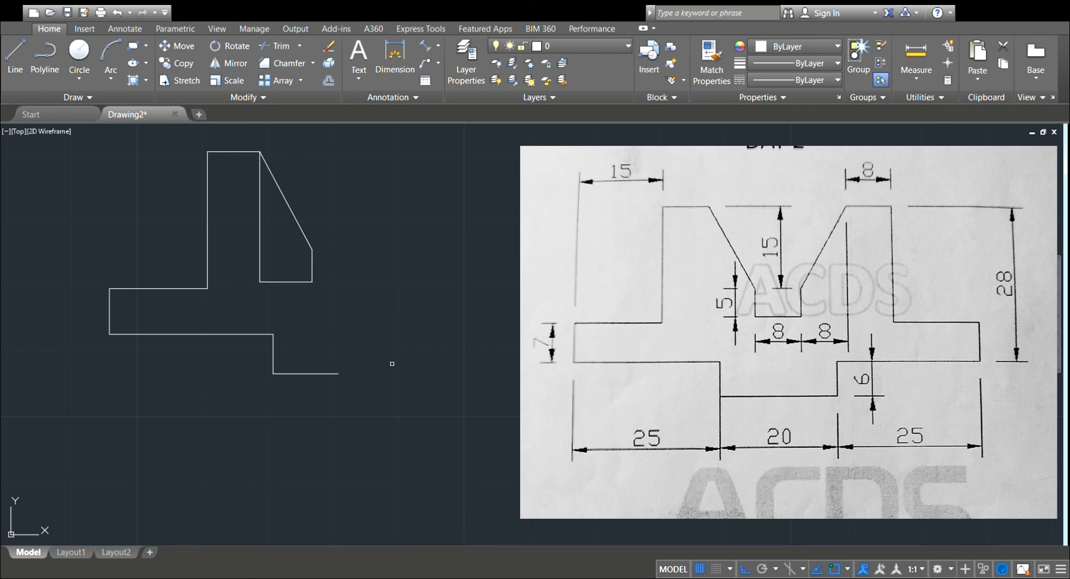
{"action": "left_click", "coordinate": [259, 207]}
{"action": "left_click", "coordinate": [285, 281]}
{"action": "key", "text": "Delete"}
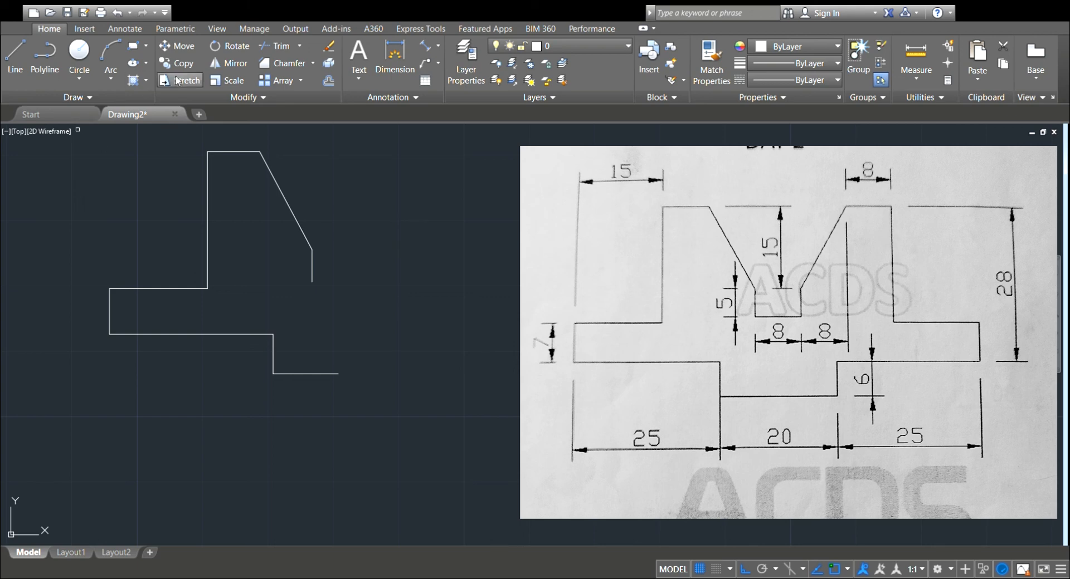
From the lower end of the 5-unit notch edge, draw a line right to the profile's middle and down to the end of the base.
{"action": "left_click", "coordinate": [23, 61]}
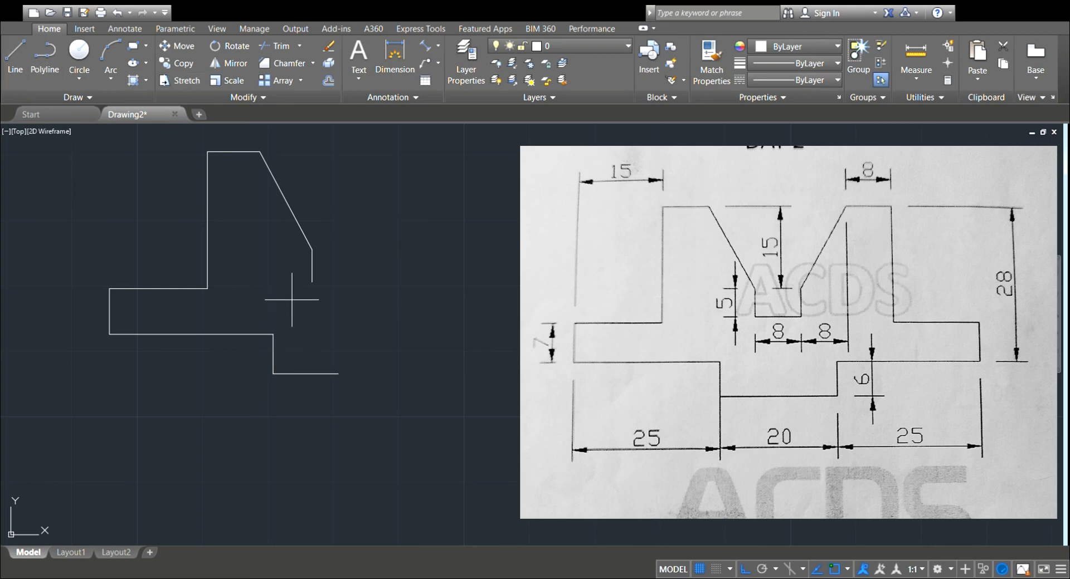
{"action": "left_click", "coordinate": [321, 283]}
{"action": "left_click", "coordinate": [339, 281]}
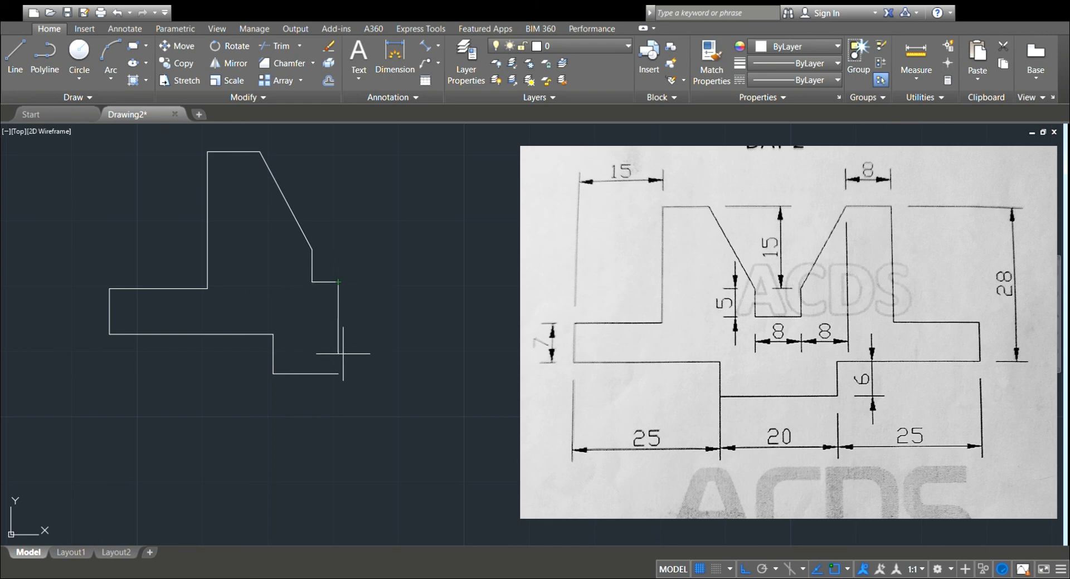
{"action": "left_click", "coordinate": [338, 374]}
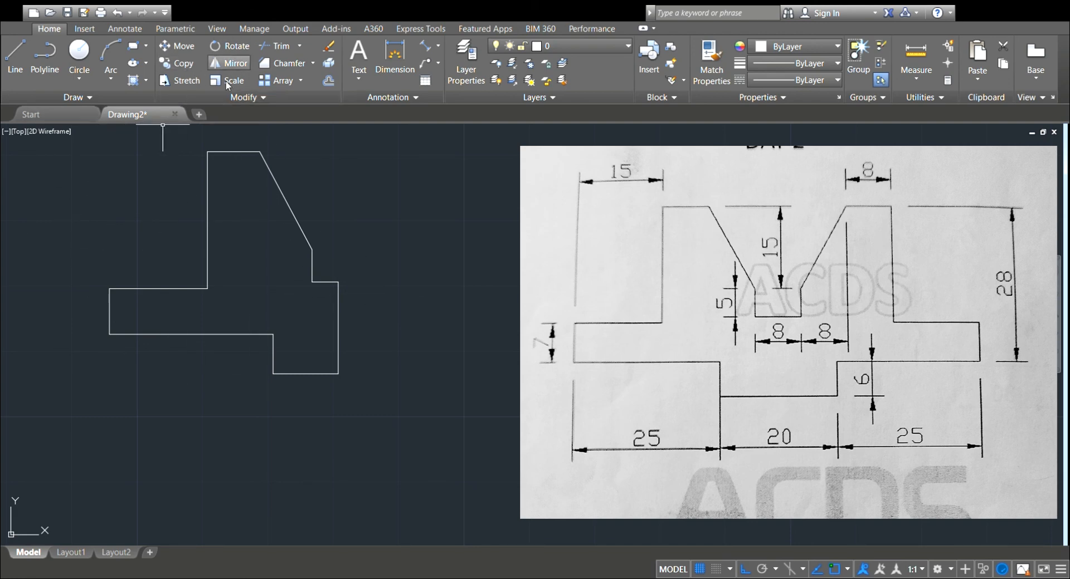
{"action": "mouse_move", "coordinate": [144, 149]}
{"action": "left_mouse_down"}
{"action": "mouse_move", "coordinate": [250, 137]}
{"action": "mouse_move", "coordinate": [359, 217]}
{"action": "mouse_move", "coordinate": [404, 394]}
{"action": "mouse_move", "coordinate": [311, 445]}
{"action": "mouse_move", "coordinate": [83, 430]}
{"action": "mouse_move", "coordinate": [42, 369]}
{"action": "mouse_move", "coordinate": [79, 220]}
{"action": "left_mouse_up"}
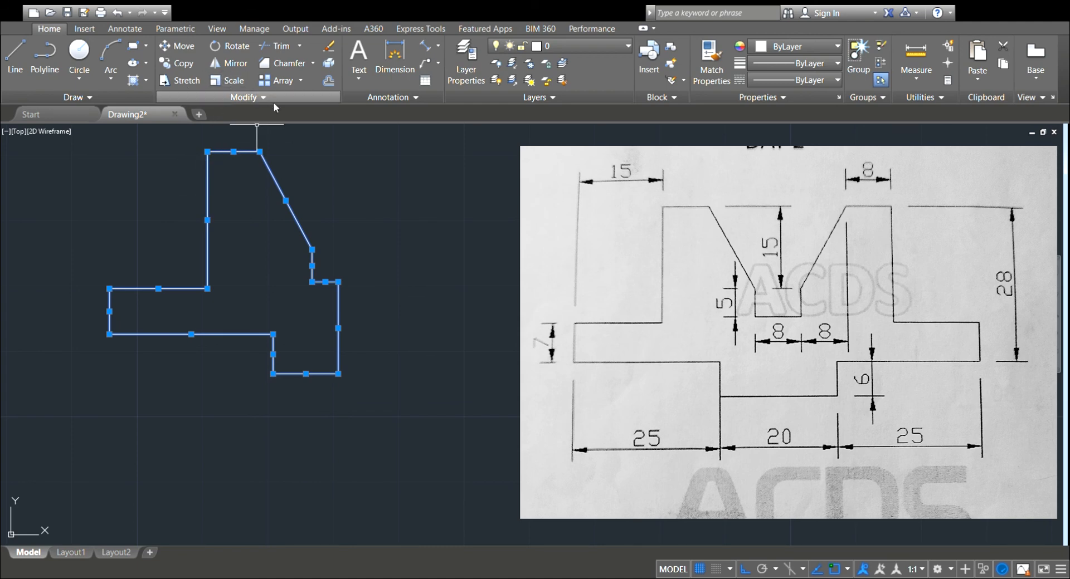
{"action": "key", "text": "x"}
{"action": "key", "text": "Return"}
{"action": "left_click", "coordinate": [234, 152]}
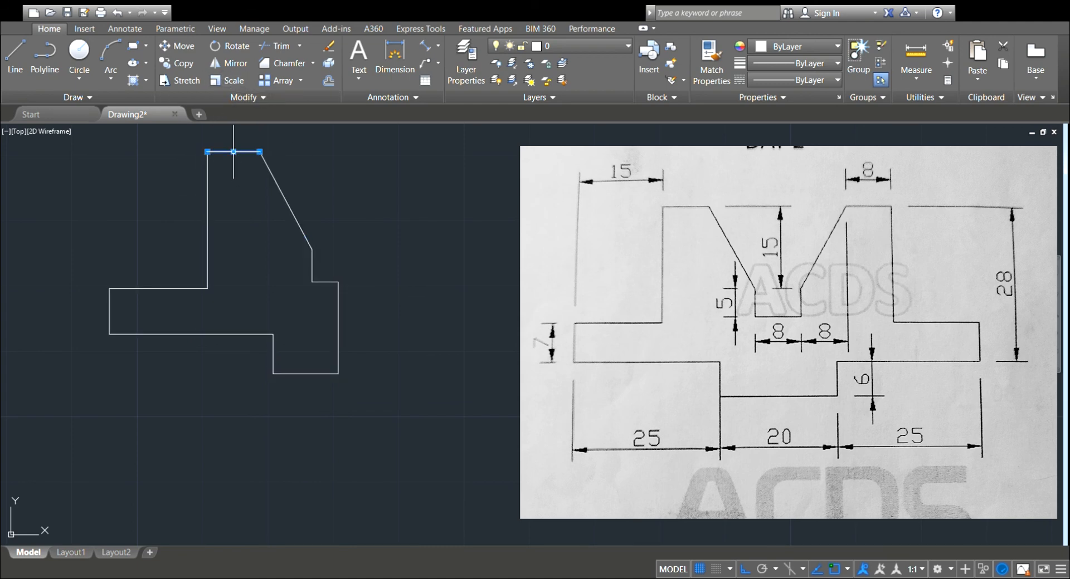
{"action": "left_click", "coordinate": [277, 184]}
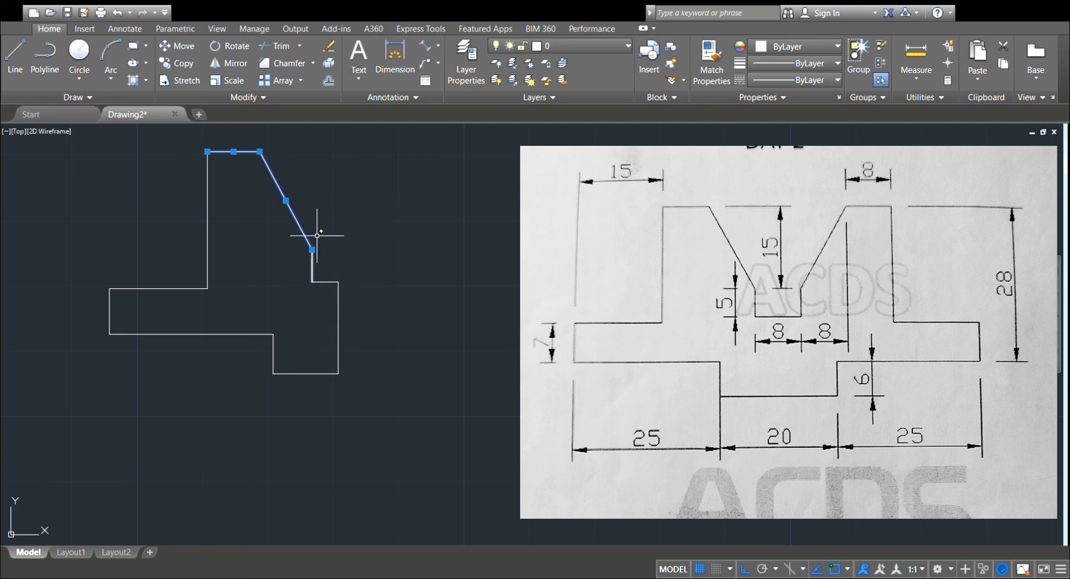
{"action": "key", "text": "Escape"}
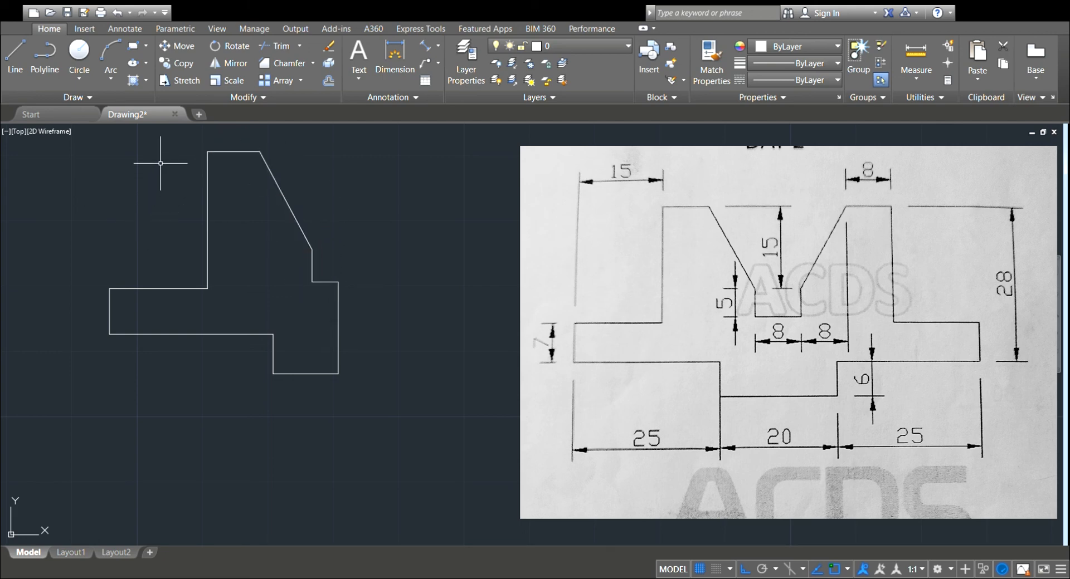
Mirror the whole half profile about its vertical centre line, keeping the original half.
{"action": "mouse_move", "coordinate": [163, 149]}
{"action": "left_mouse_down"}
{"action": "mouse_move", "coordinate": [256, 127]}
{"action": "mouse_move", "coordinate": [359, 232]}
{"action": "mouse_move", "coordinate": [389, 370]}
{"action": "mouse_move", "coordinate": [257, 439]}
{"action": "mouse_move", "coordinate": [143, 428]}
{"action": "mouse_move", "coordinate": [124, 417]}
{"action": "mouse_move", "coordinate": [96, 353]}
{"action": "mouse_move", "coordinate": [161, 159]}
{"action": "mouse_move", "coordinate": [216, 138]}
{"action": "left_mouse_up"}
{"action": "left_click", "coordinate": [236, 64]}
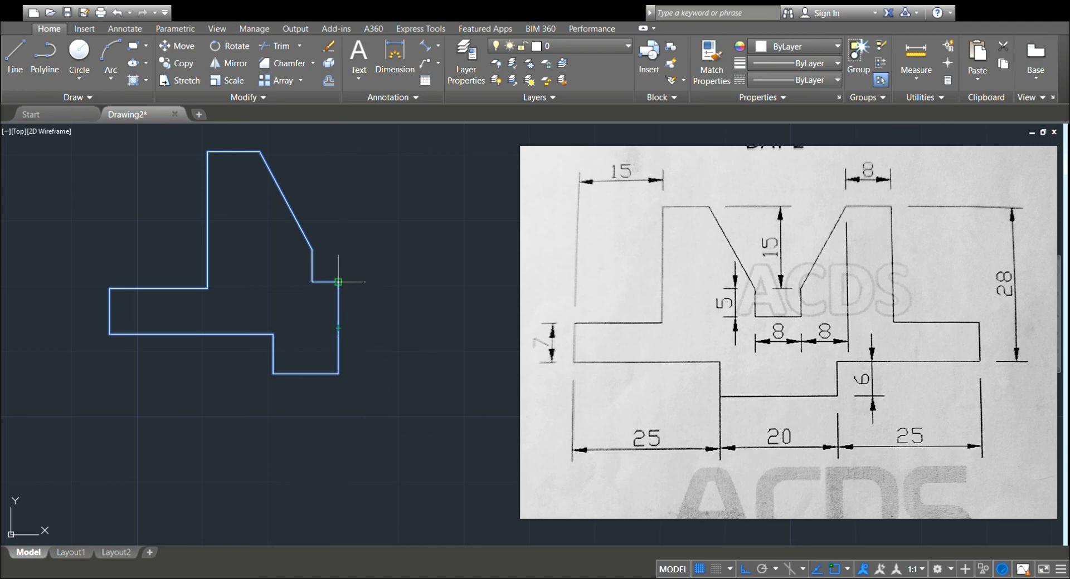
{"action": "left_click", "coordinate": [337, 329]}
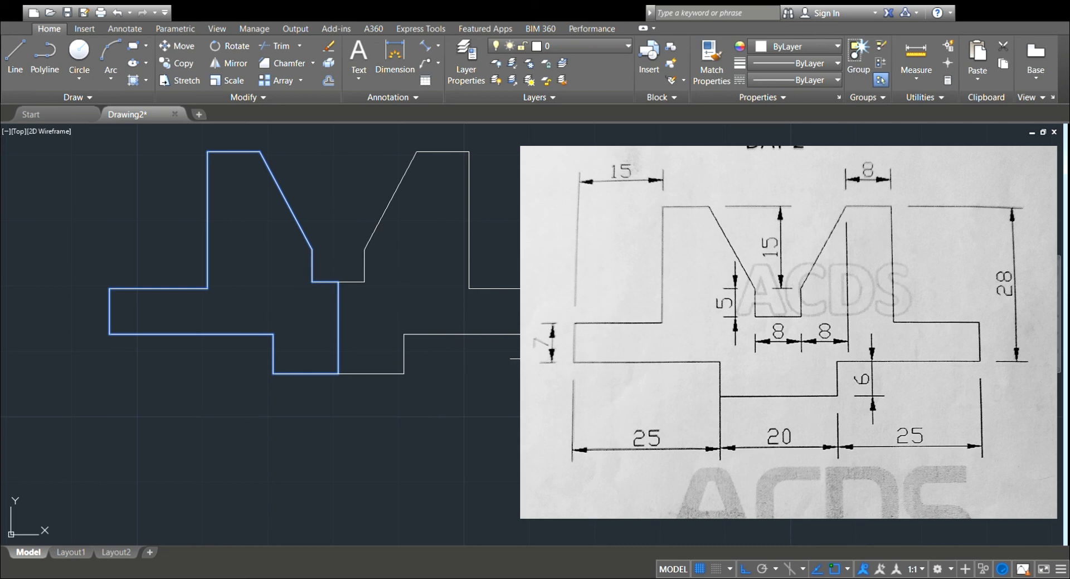
{"action": "key", "text": "Return"}
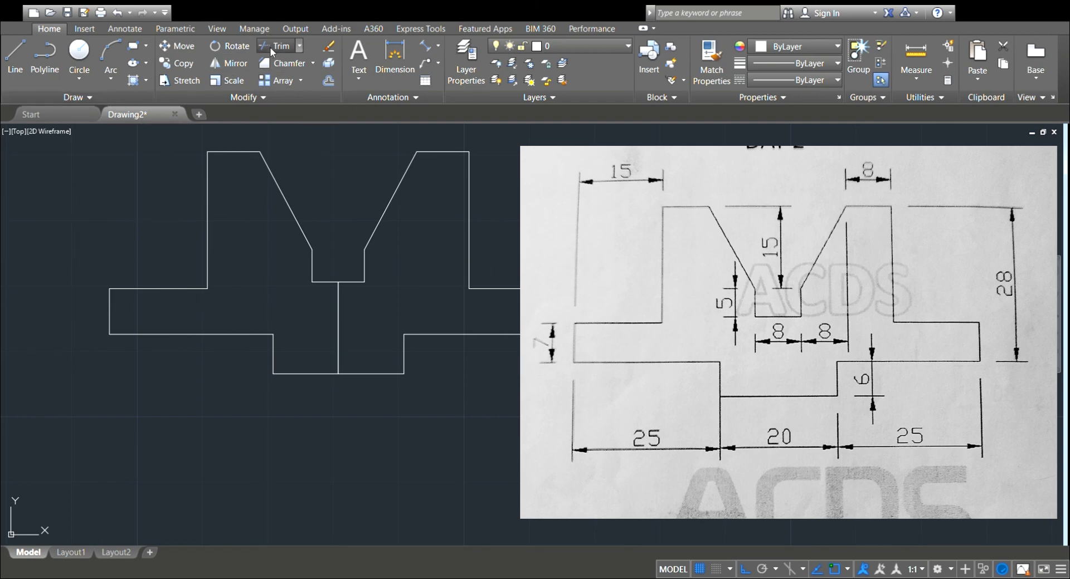
Erase the overlapping vertical centre lines between the notch floor and the base.
{"action": "left_click", "coordinate": [338, 341]}
{"action": "key", "text": "Escape"}
{"action": "left_click", "coordinate": [338, 316]}
{"action": "key", "text": "Escape"}
{"action": "left_click", "coordinate": [338, 313]}
{"action": "key", "text": "Return"}
{"action": "left_click", "coordinate": [225, 81]}
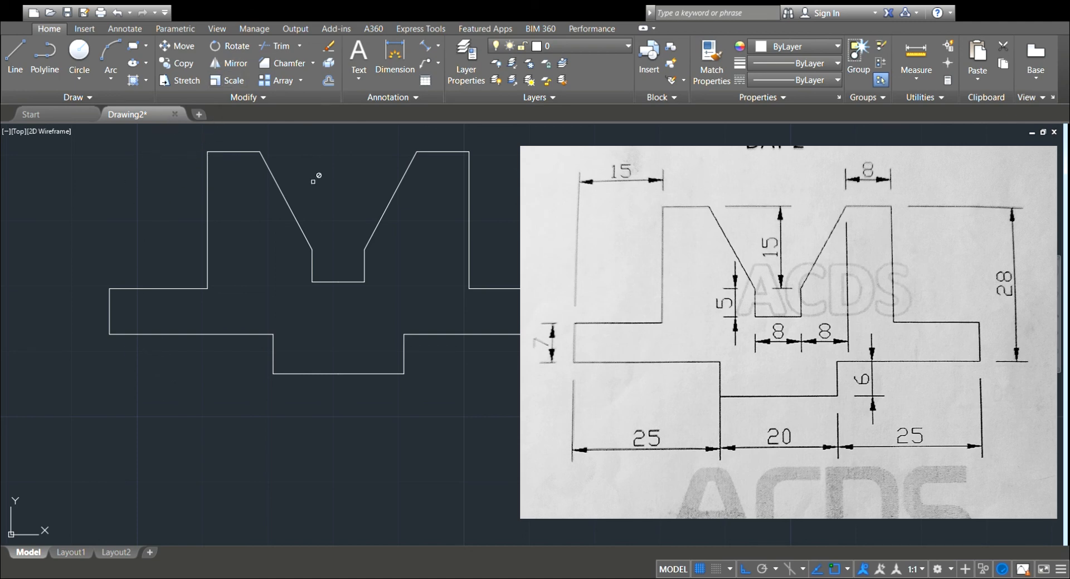